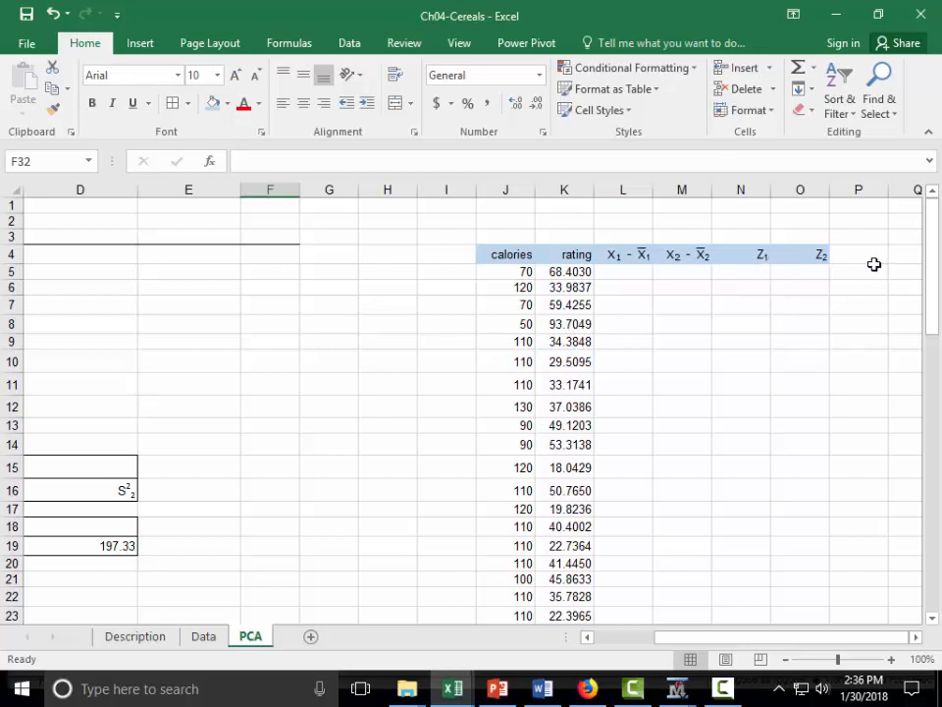
Switch to the Ch04_DimensionReduction presentation and review the slides on calorie and rating variances, principal component weights and computing the PC scores
{"action": "left_click", "coordinate": [498, 690]}
{"action": "scroll", "coordinate": [568, 477], "scroll_direction": "down", "scroll_amount": 2}
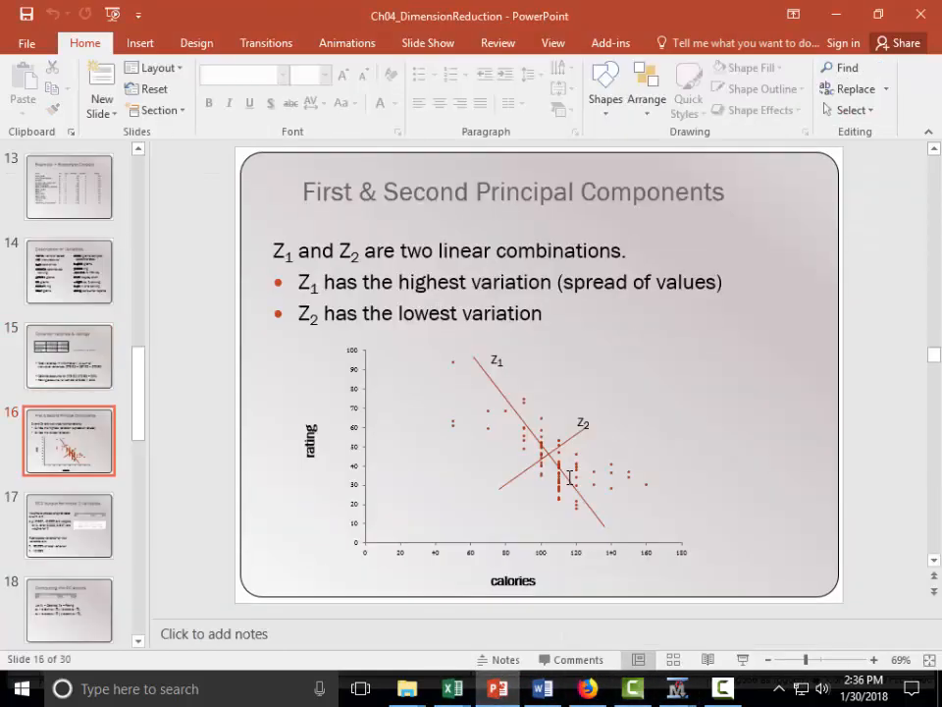
{"action": "scroll", "coordinate": [568, 477], "scroll_direction": "down", "scroll_amount": 2}
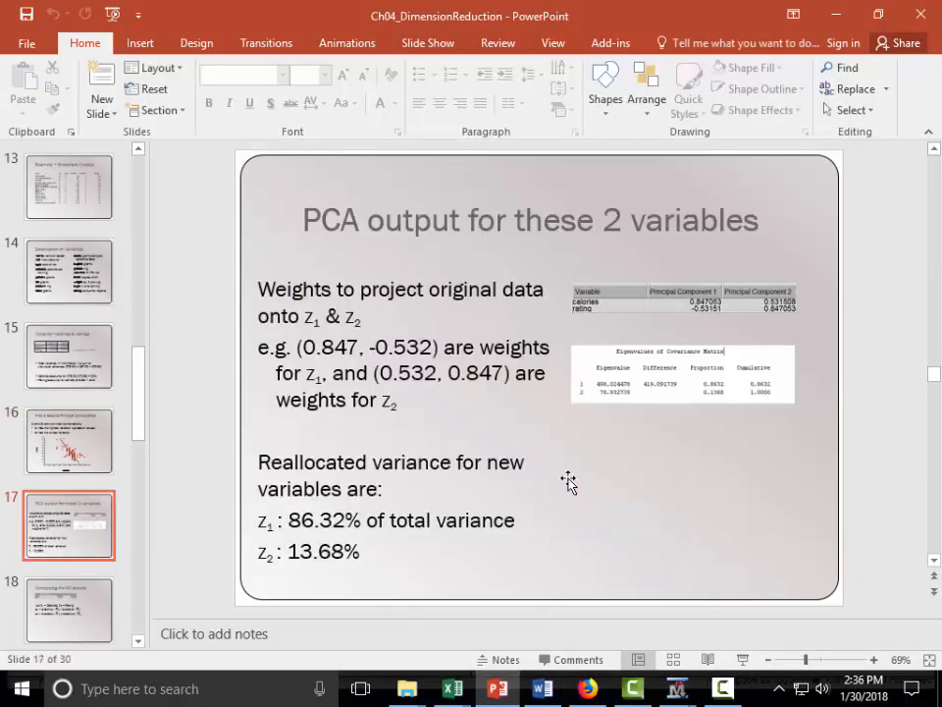
{"action": "scroll", "coordinate": [568, 480], "scroll_direction": "down", "scroll_amount": 2}
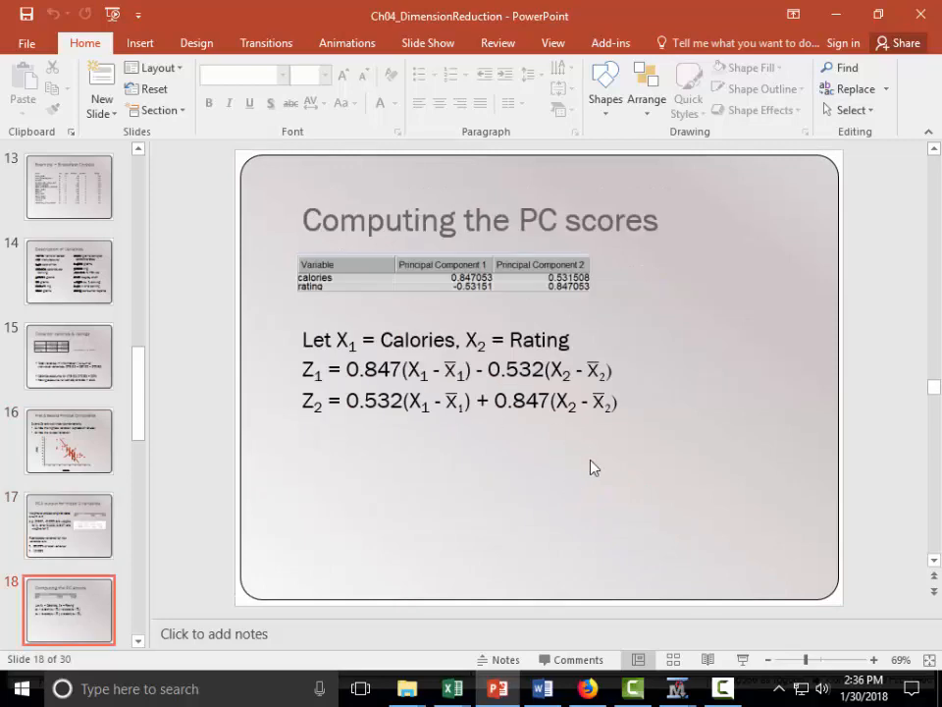
{"action": "scroll", "coordinate": [648, 480], "scroll_direction": "up", "scroll_amount": 3}
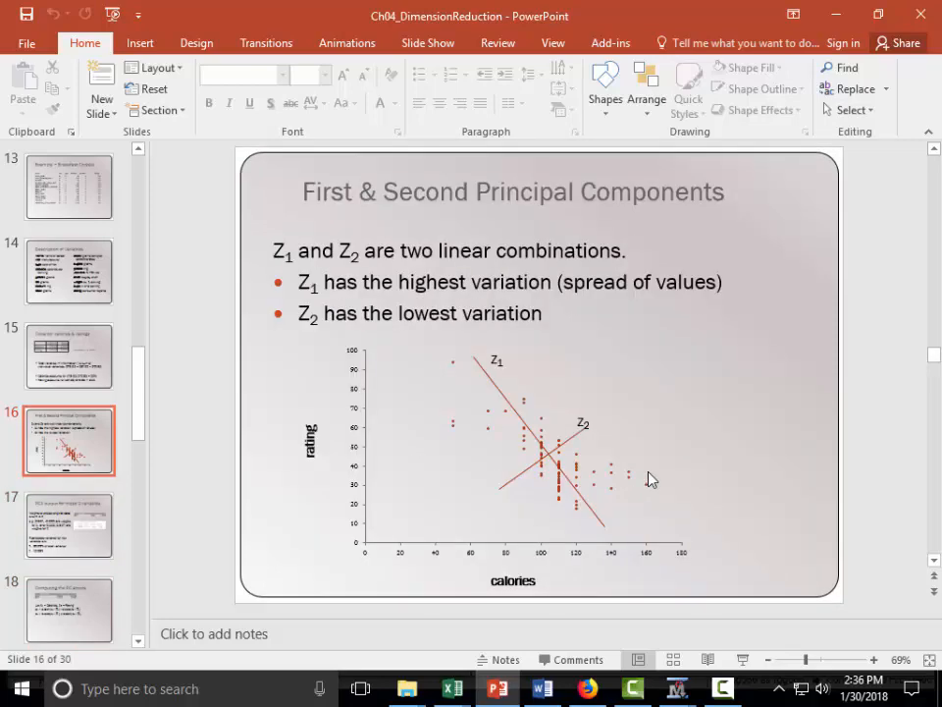
{"action": "scroll", "coordinate": [648, 475], "scroll_direction": "up", "scroll_amount": 4}
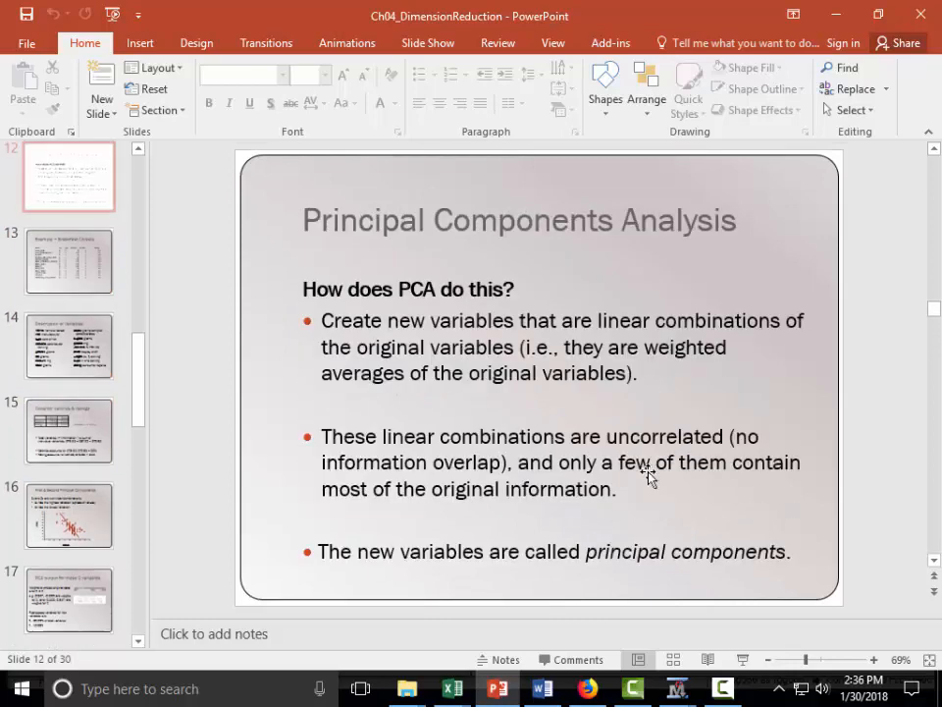
{"action": "scroll", "coordinate": [650, 472], "scroll_direction": "up", "scroll_amount": 2}
{"action": "scroll", "coordinate": [649, 472], "scroll_direction": "down", "scroll_amount": 4}
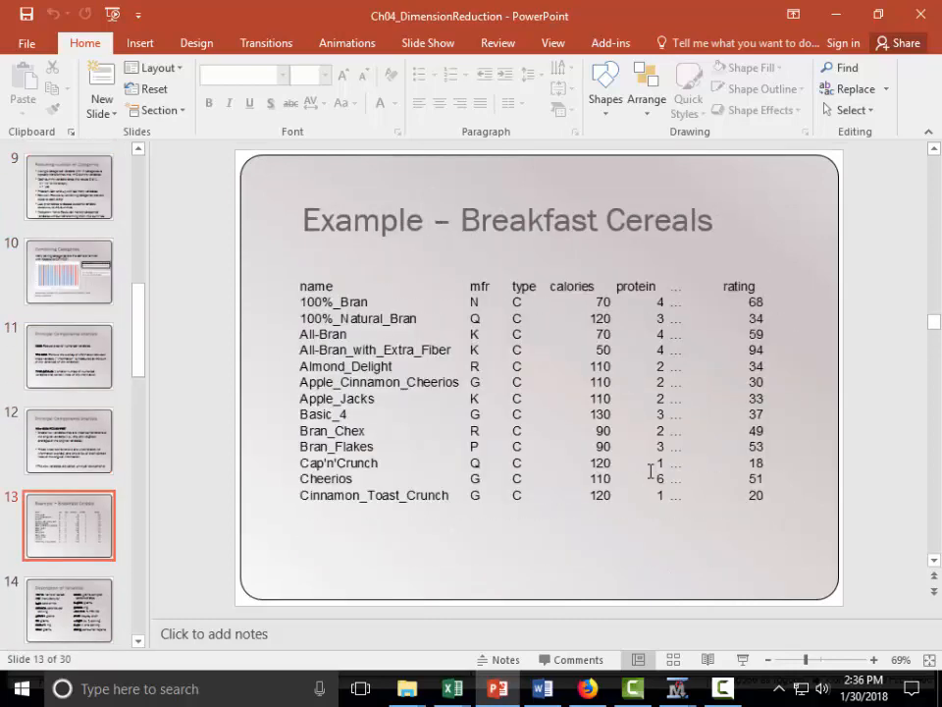
{"action": "scroll", "coordinate": [650, 475], "scroll_direction": "down", "scroll_amount": 2}
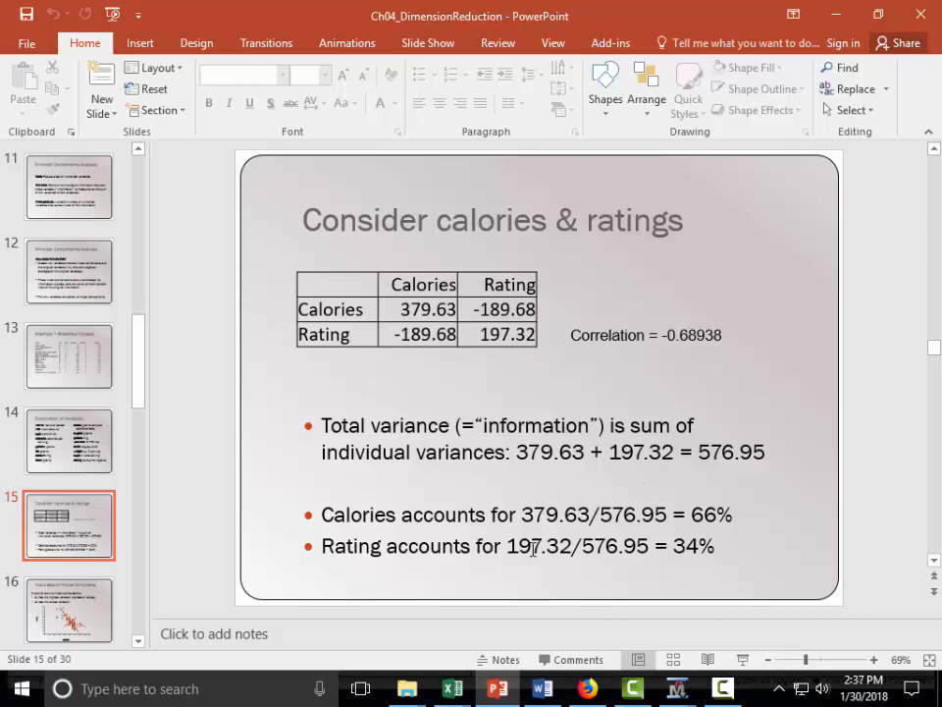
{"action": "scroll", "coordinate": [471, 552], "scroll_direction": "down", "scroll_amount": 3}
{"action": "scroll", "coordinate": [552, 505], "scroll_direction": "down", "scroll_amount": 6}
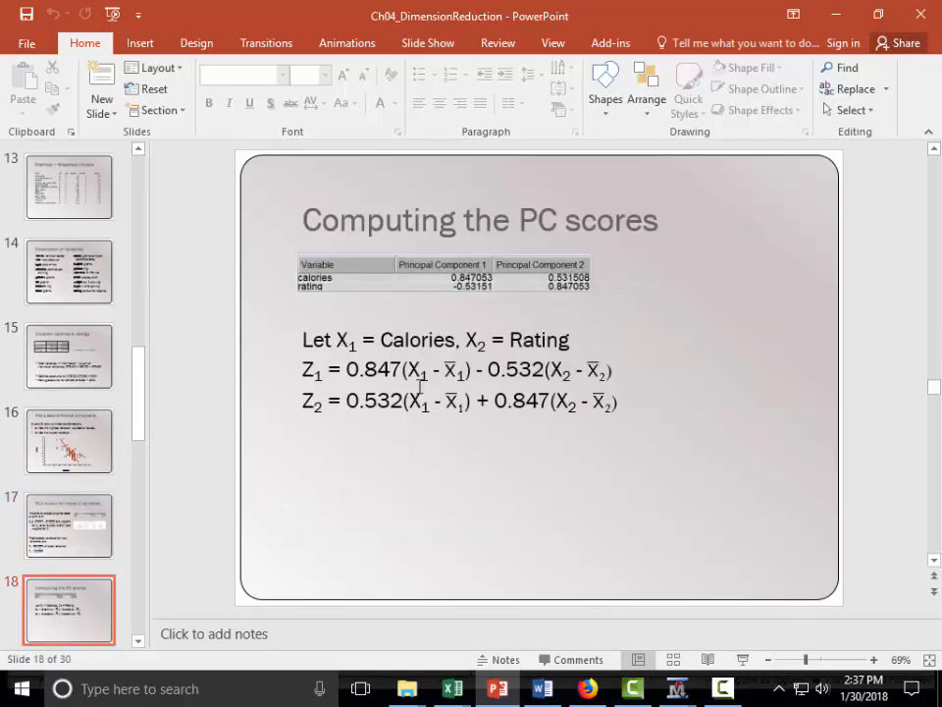
{"action": "scroll", "coordinate": [435, 460], "scroll_direction": "down", "scroll_amount": 3}
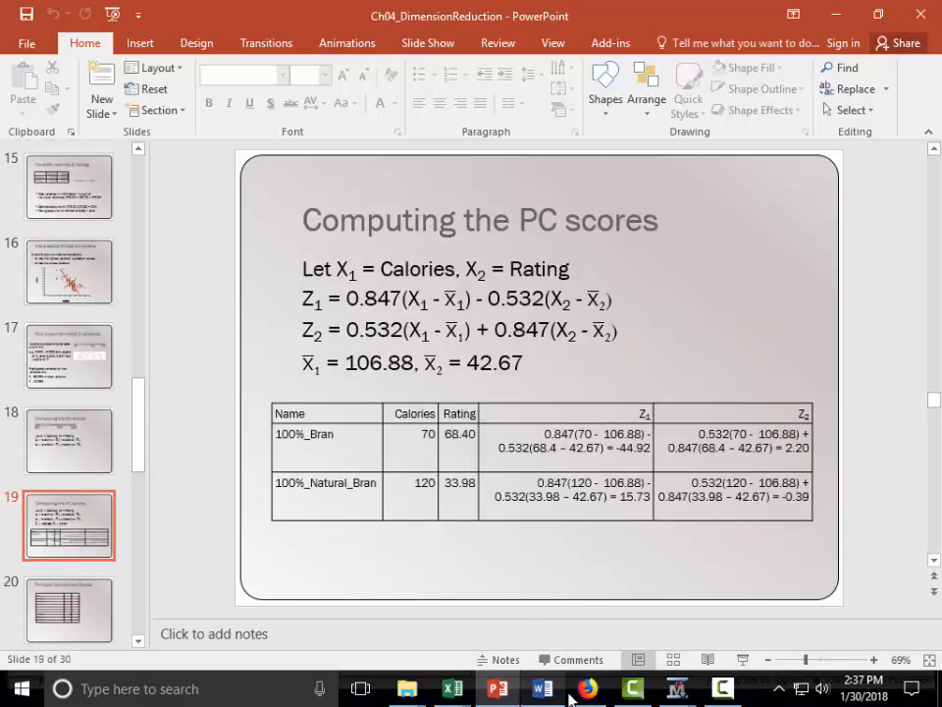
Return to the Ch04-Cereals workbook in Excel and compute the average calories in C31 of the PCA sheet with =AVERAGE(J5:J81)
{"action": "mouse_move", "coordinate": [466, 680]}
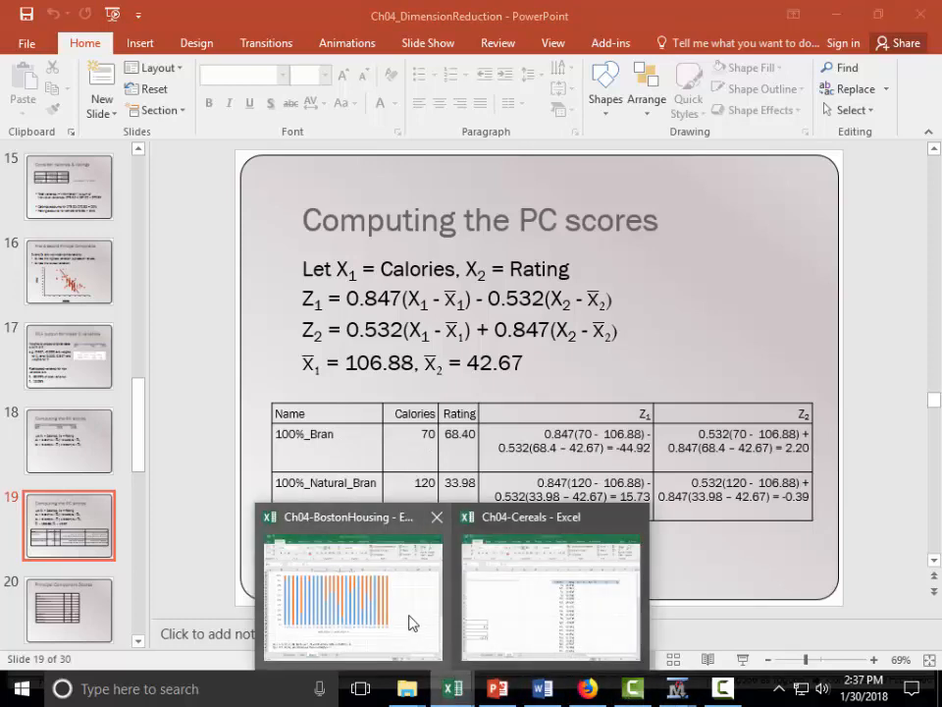
{"action": "left_click", "coordinate": [530, 603]}
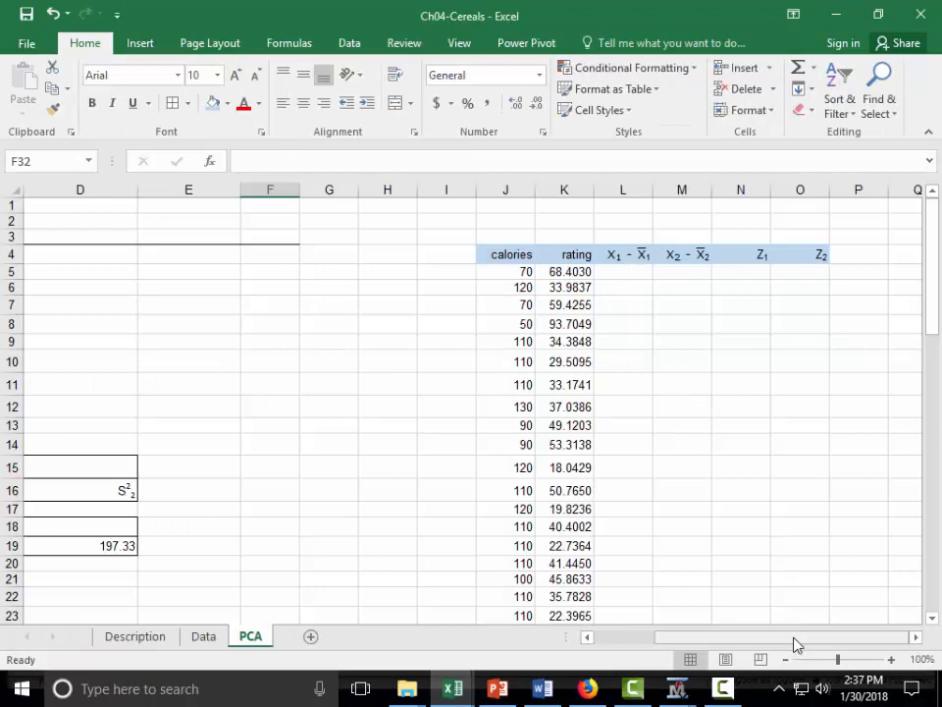
{"action": "scroll", "coordinate": [797, 645], "scroll_direction": "left", "scroll_amount": 3}
{"action": "scroll", "coordinate": [708, 631], "scroll_direction": "down", "scroll_amount": 3}
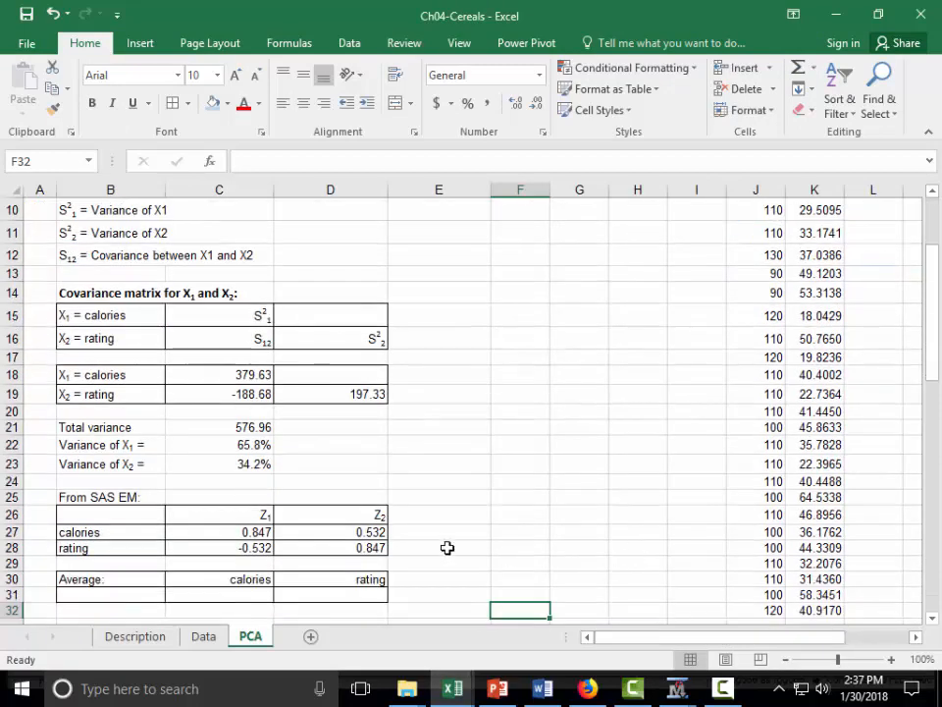
{"action": "scroll", "coordinate": [530, 540], "scroll_direction": "down", "scroll_amount": 2}
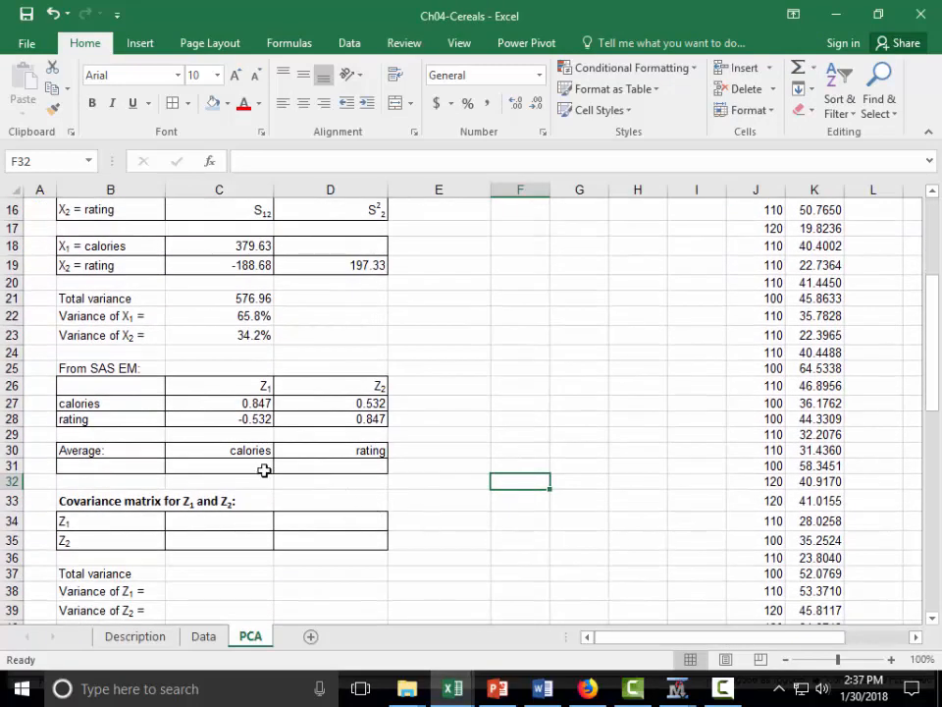
{"action": "left_click", "coordinate": [264, 470]}
{"action": "type", "text": "=a"}
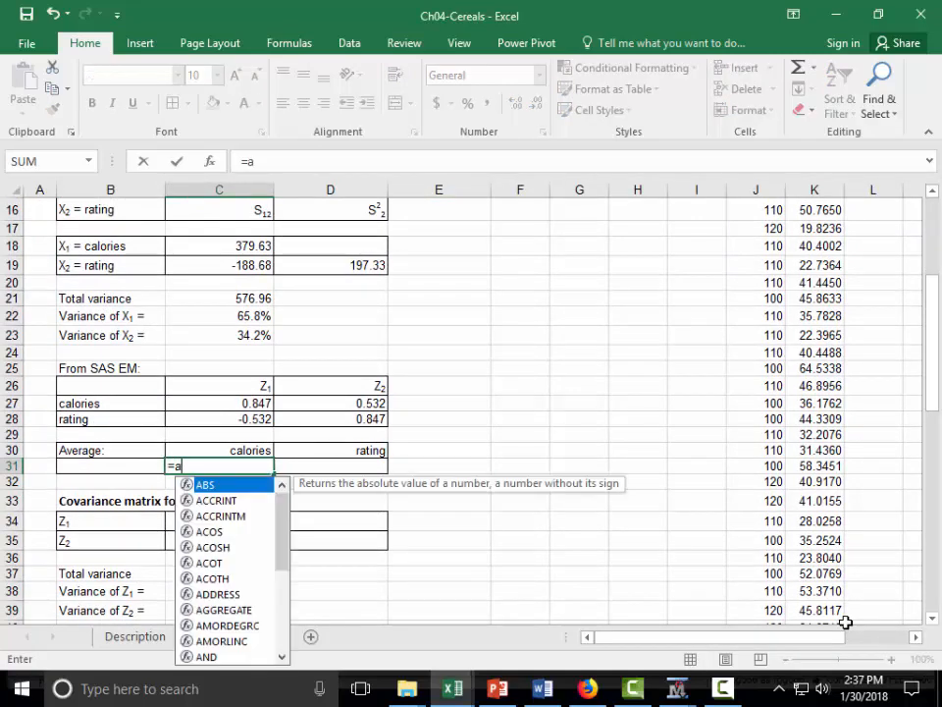
{"action": "type", "text": "v"}
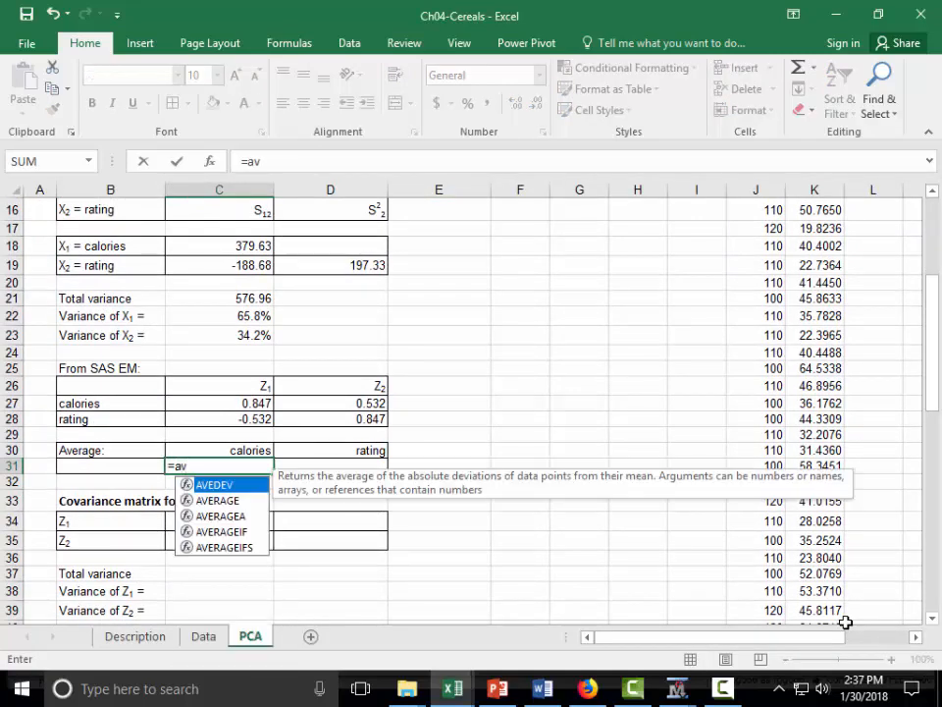
{"action": "key", "text": "Down"}
{"action": "key", "text": "Tab"}
{"action": "scroll", "coordinate": [869, 549], "scroll_direction": "up", "scroll_amount": 5}
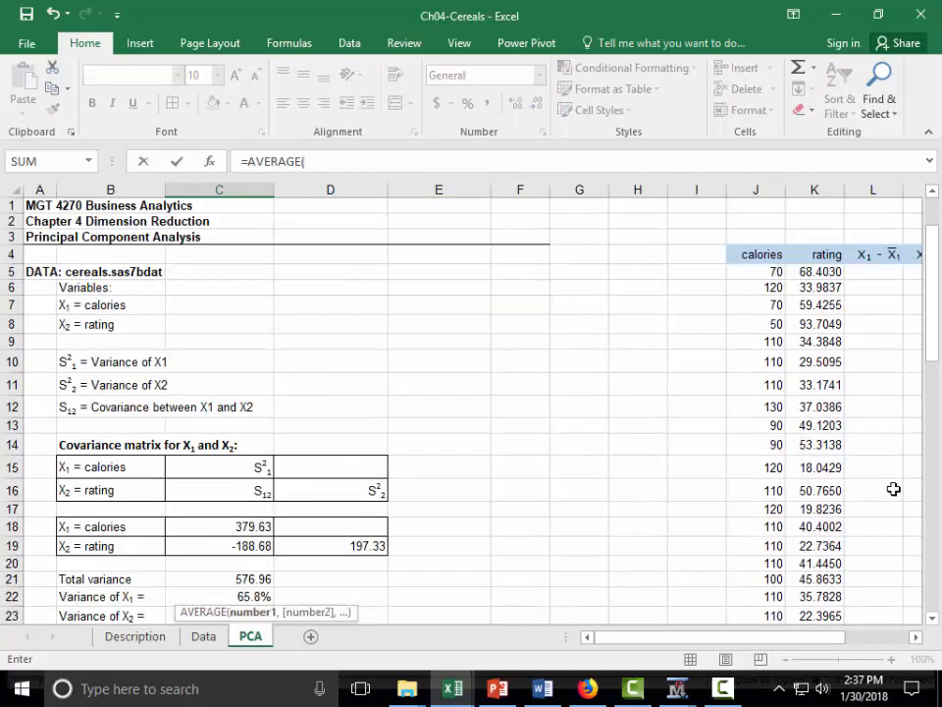
{"action": "left_click", "coordinate": [755, 270]}
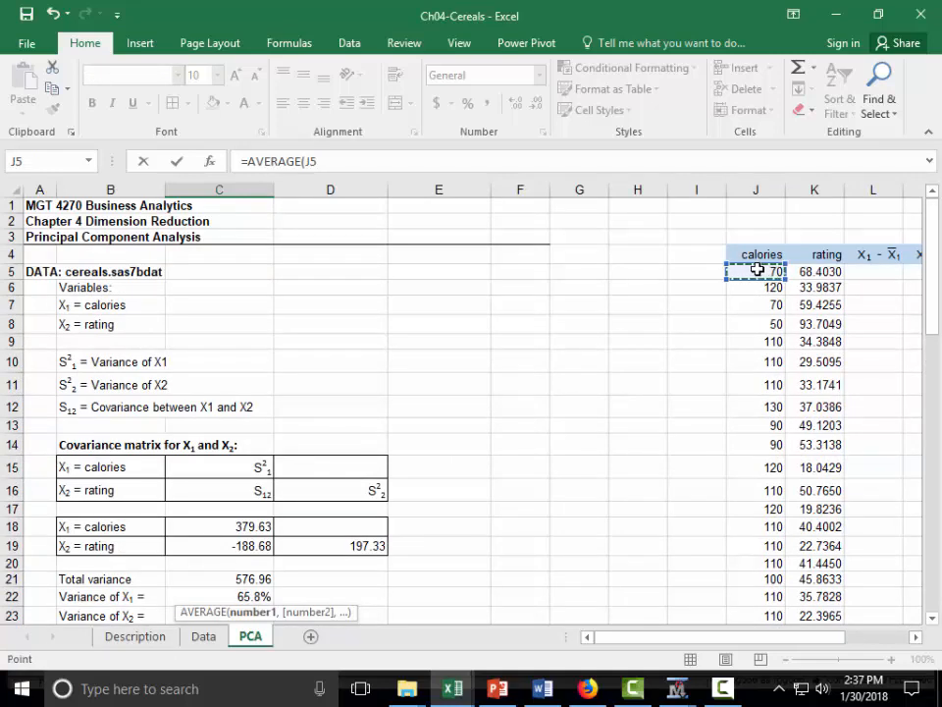
{"action": "key", "text": "End"}
{"action": "key", "text": "shift+Down"}
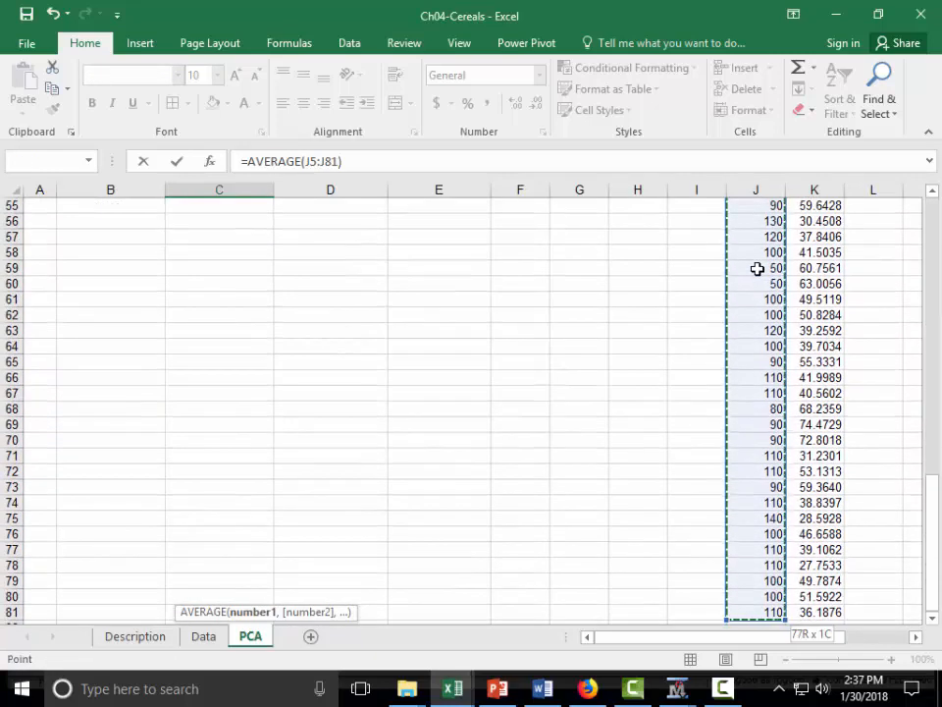
{"action": "key", "text": "Return"}
Display the calories average in C31 with two decimals and copy its formula across to the rating average in D31
{"action": "key", "text": "Up"}
{"action": "key", "text": "Up"}
{"action": "key", "text": "Up"}
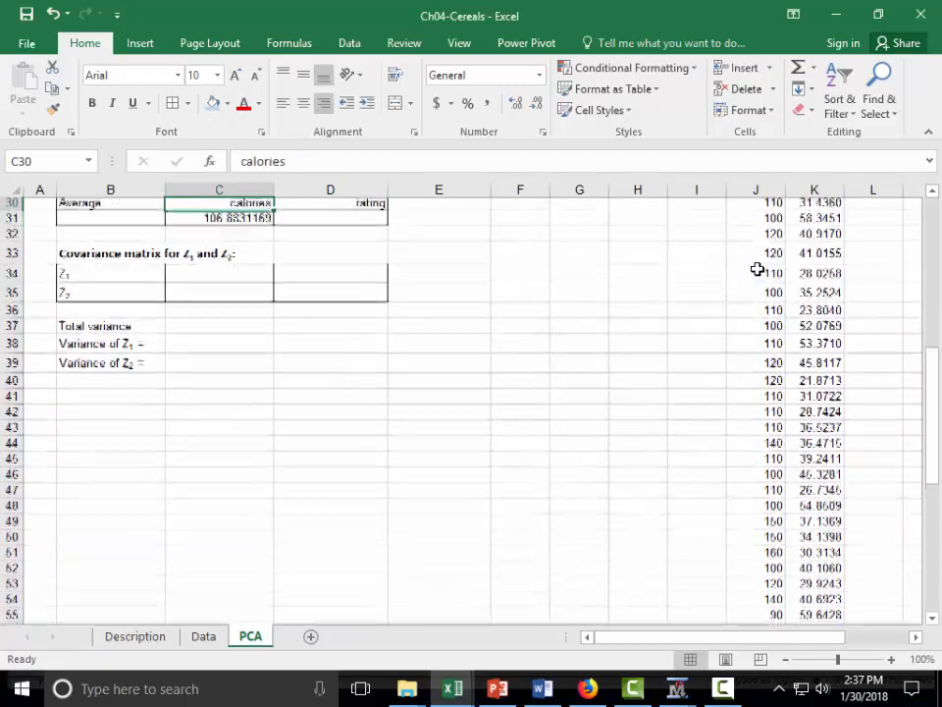
{"action": "key", "text": "Down"}
{"action": "key", "text": "Down"}
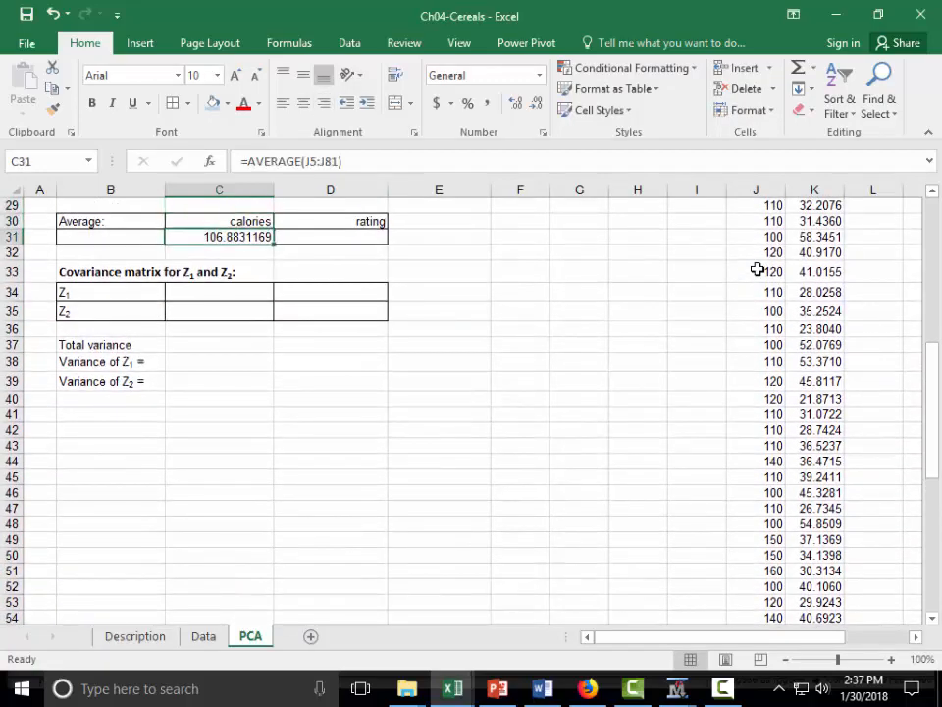
{"action": "left_click", "coordinate": [535, 104]}
{"action": "left_click", "coordinate": [536, 104]}
{"action": "left_click", "coordinate": [536, 104]}
{"action": "left_click", "coordinate": [535, 104]}
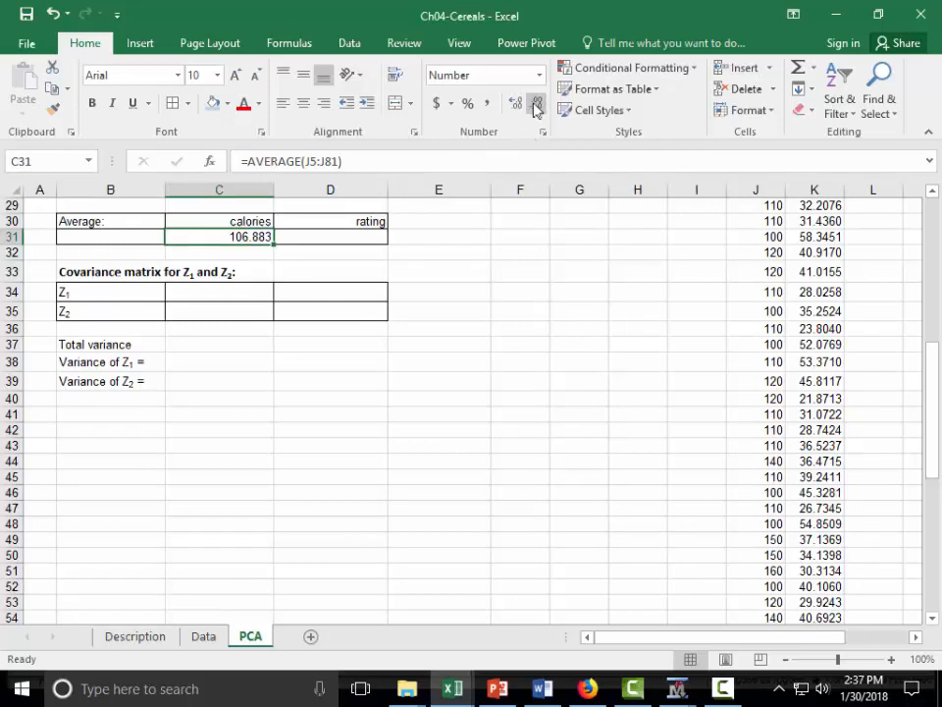
{"action": "left_click", "coordinate": [538, 102]}
{"action": "left_click_drag", "start_coordinate": [272, 247], "coordinate": [353, 250]}
{"action": "left_click", "coordinate": [462, 272]}
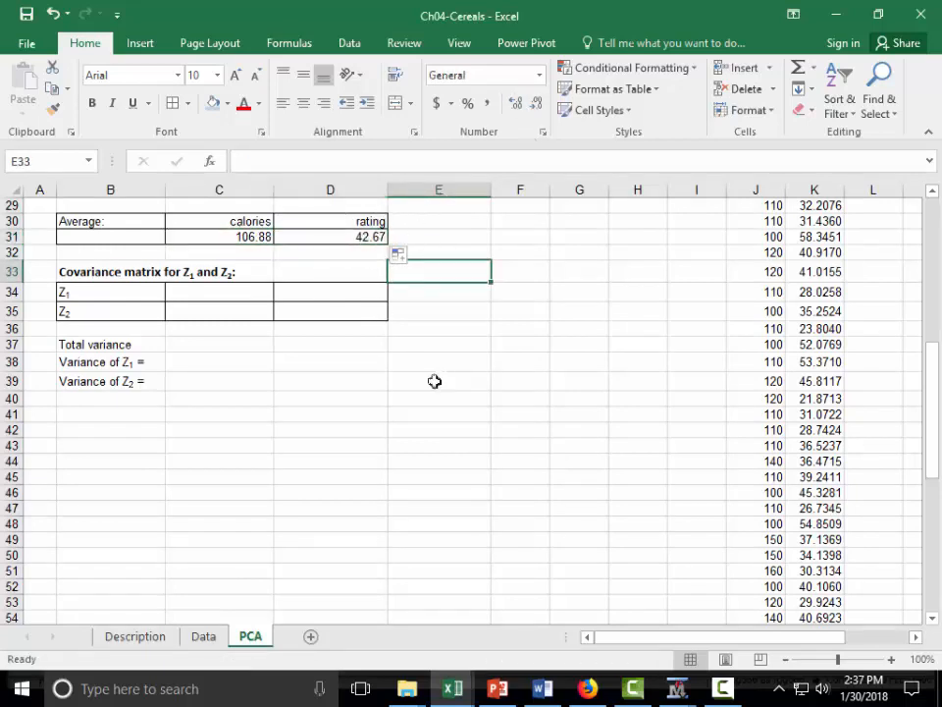
Enter =J5-C$31 in L5 to compute the first cereal's calorie deviation from the mean, locking only the row of the average
{"action": "scroll", "coordinate": [572, 445], "scroll_direction": "up", "scroll_amount": 9}
{"action": "left_click_drag", "start_coordinate": [740, 634], "coordinate": [863, 655]}
{"action": "left_click", "coordinate": [621, 277]}
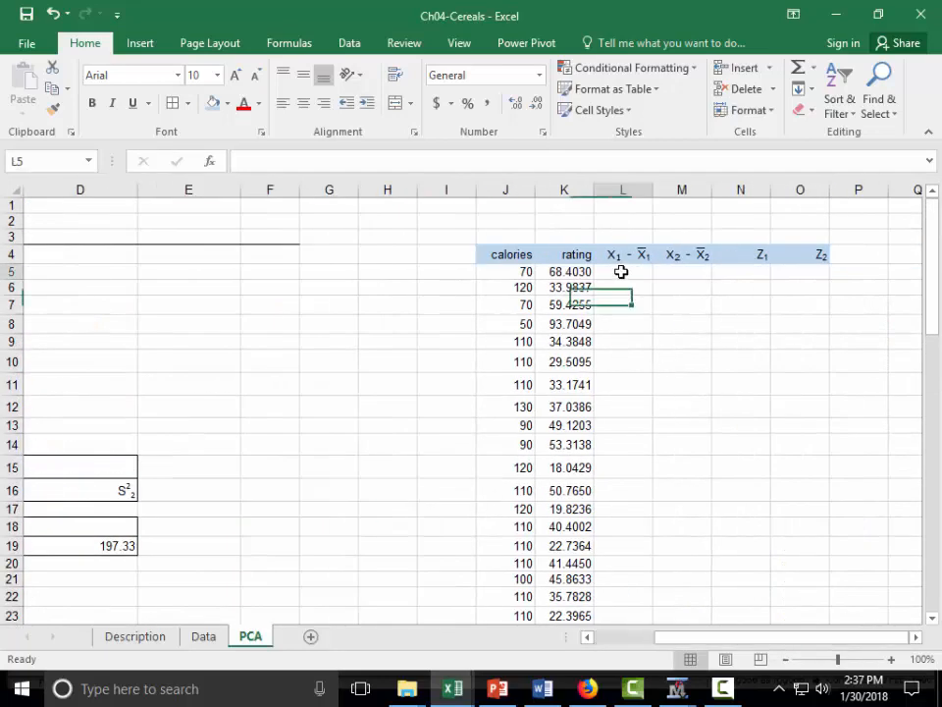
{"action": "type", "text": "="}
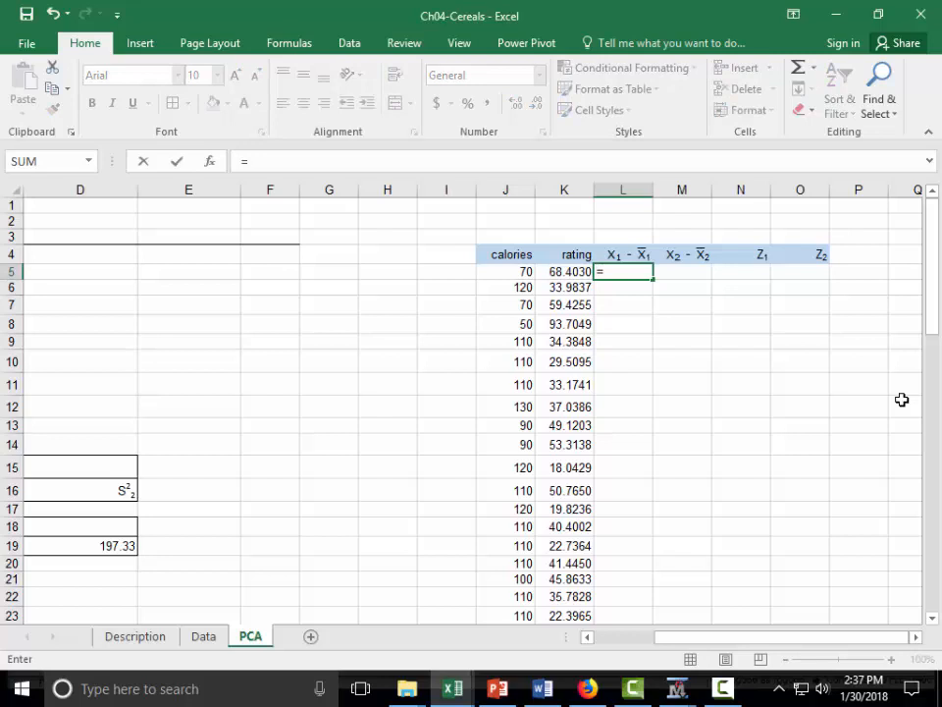
{"action": "key", "text": "Left"}
{"action": "key", "text": "Left"}
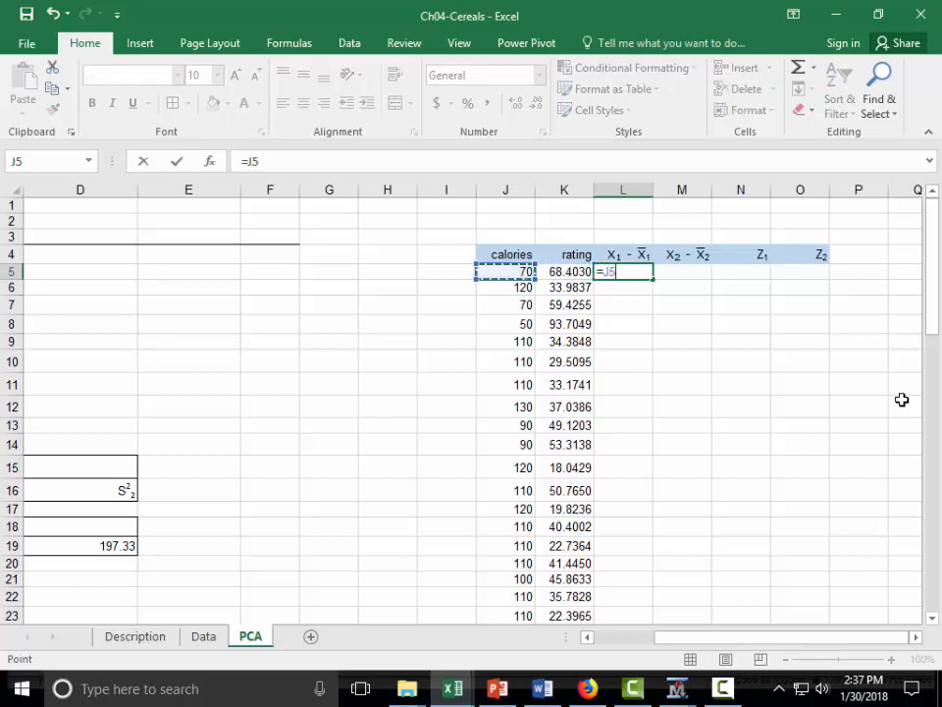
{"action": "type", "text": "-"}
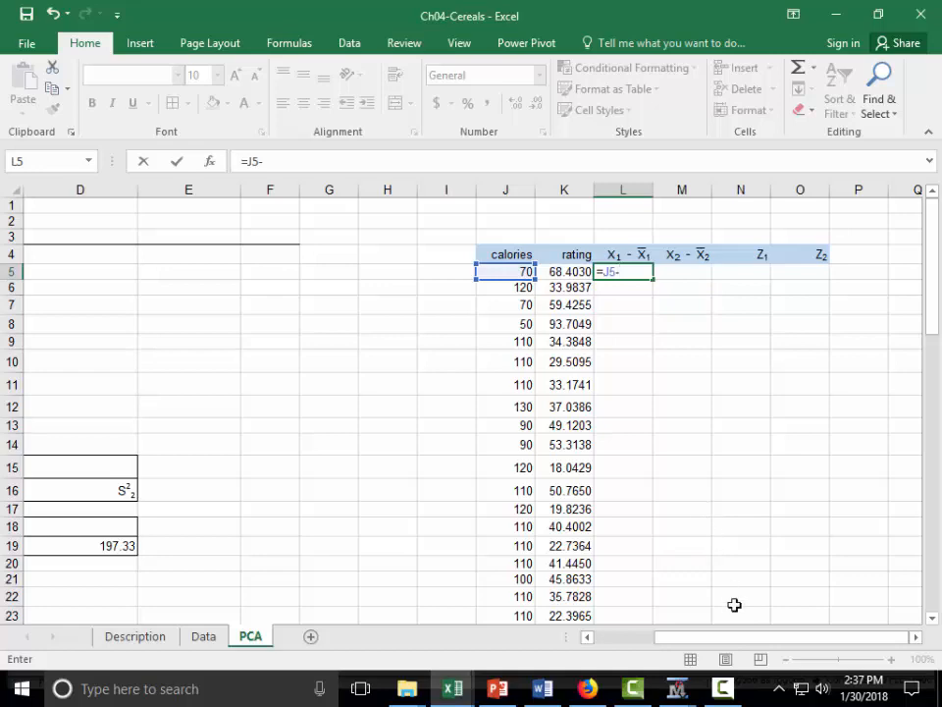
{"action": "left_click_drag", "start_coordinate": [767, 639], "coordinate": [709, 639]}
{"action": "scroll", "coordinate": [433, 502], "scroll_direction": "down", "scroll_amount": 3}
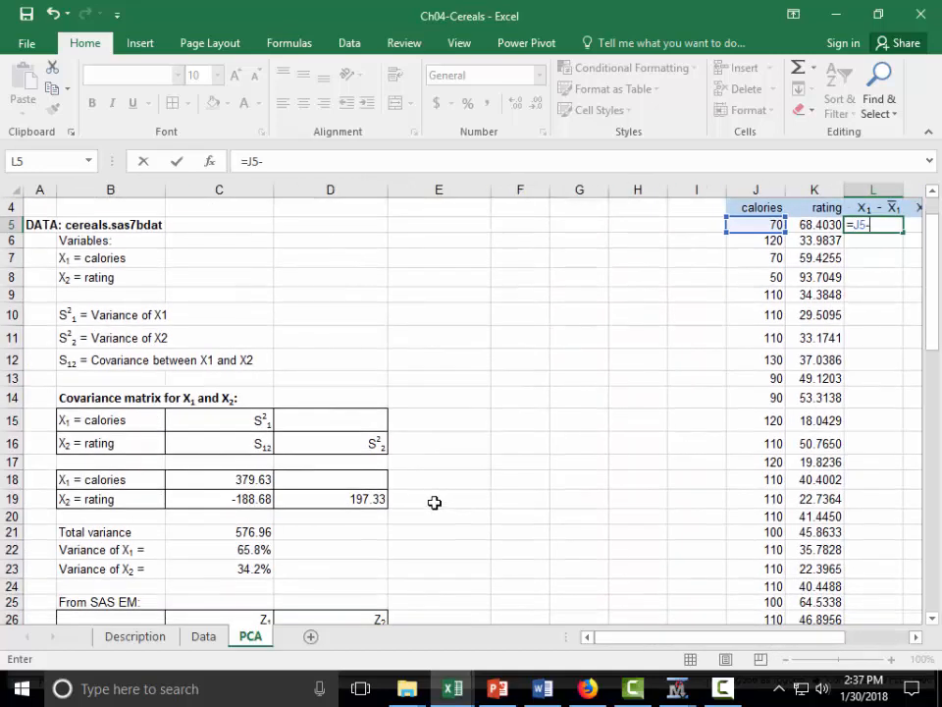
{"action": "scroll", "coordinate": [349, 497], "scroll_direction": "down", "scroll_amount": 2}
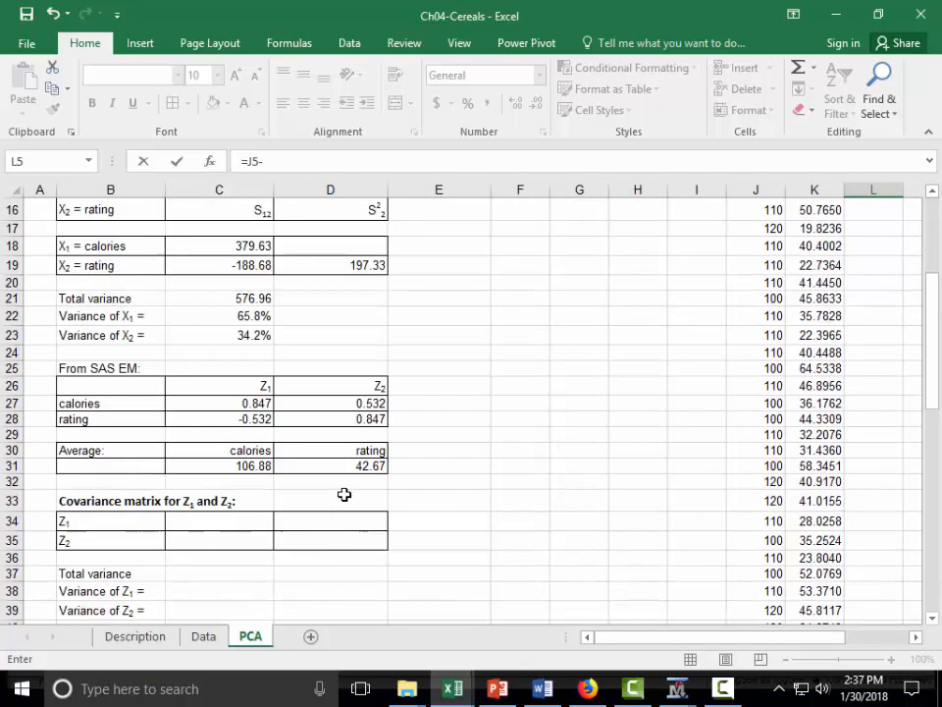
{"action": "left_click", "coordinate": [239, 466]}
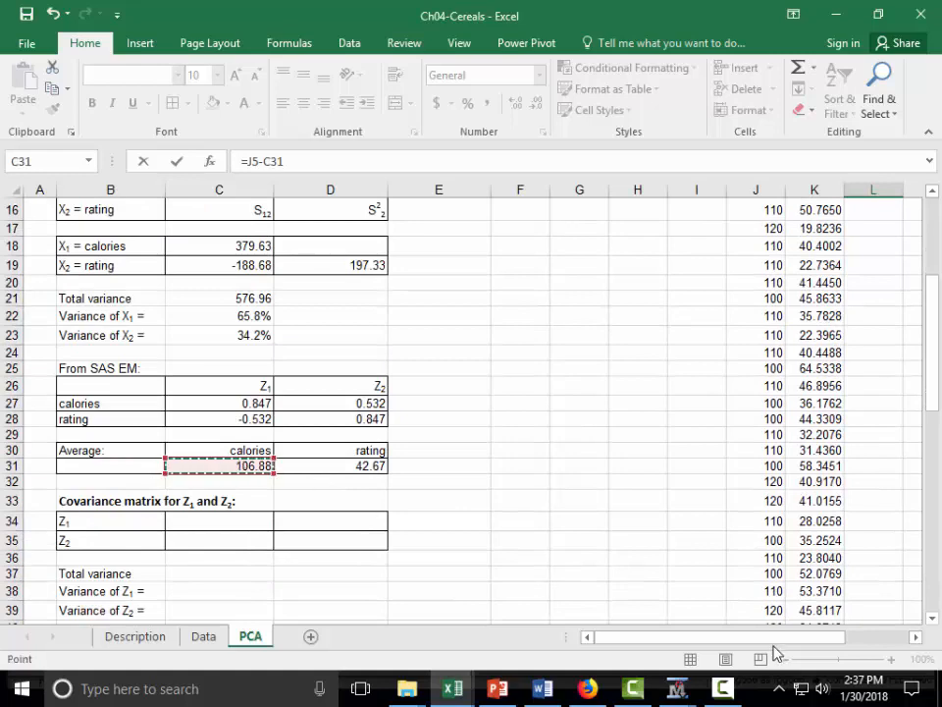
{"action": "key", "text": "F4"}
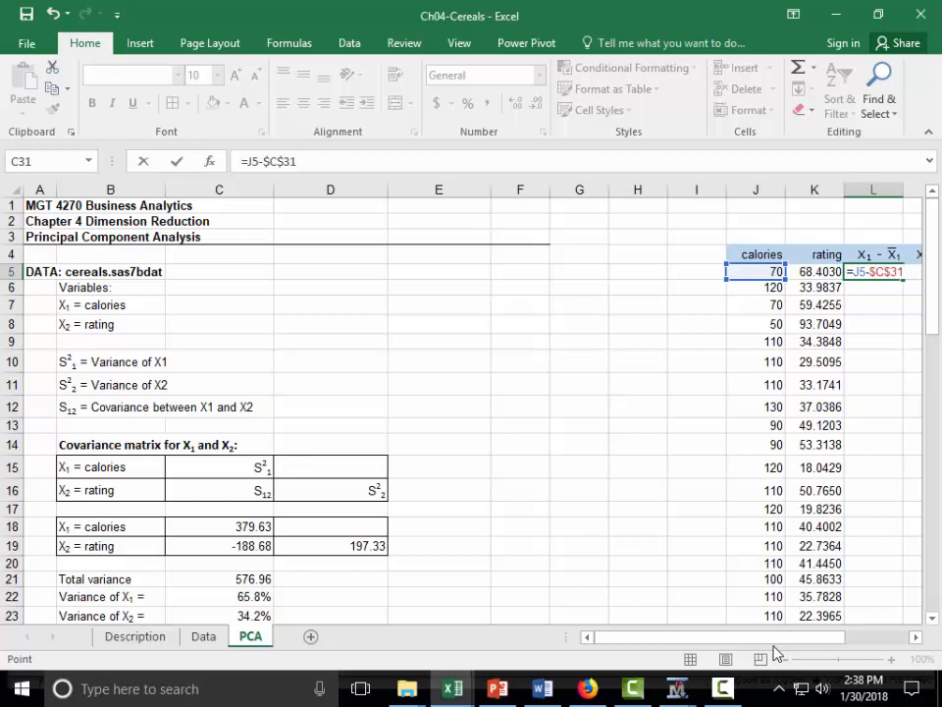
{"action": "key", "text": "F4"}
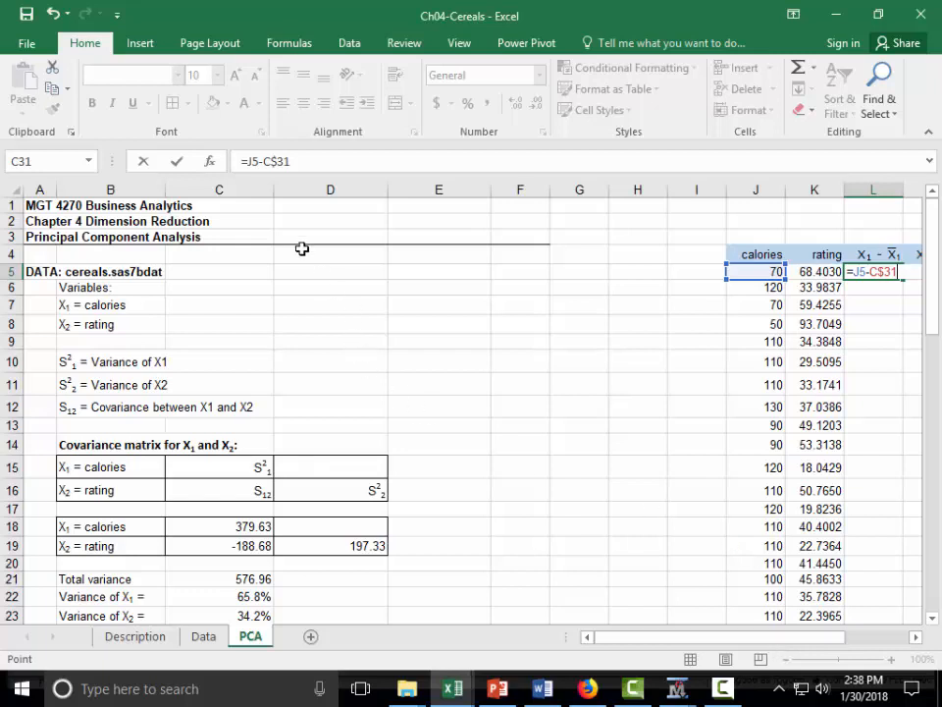
{"action": "key", "text": "Escape"}
{"action": "scroll", "coordinate": [476, 413], "scroll_direction": "down", "scroll_amount": 3}
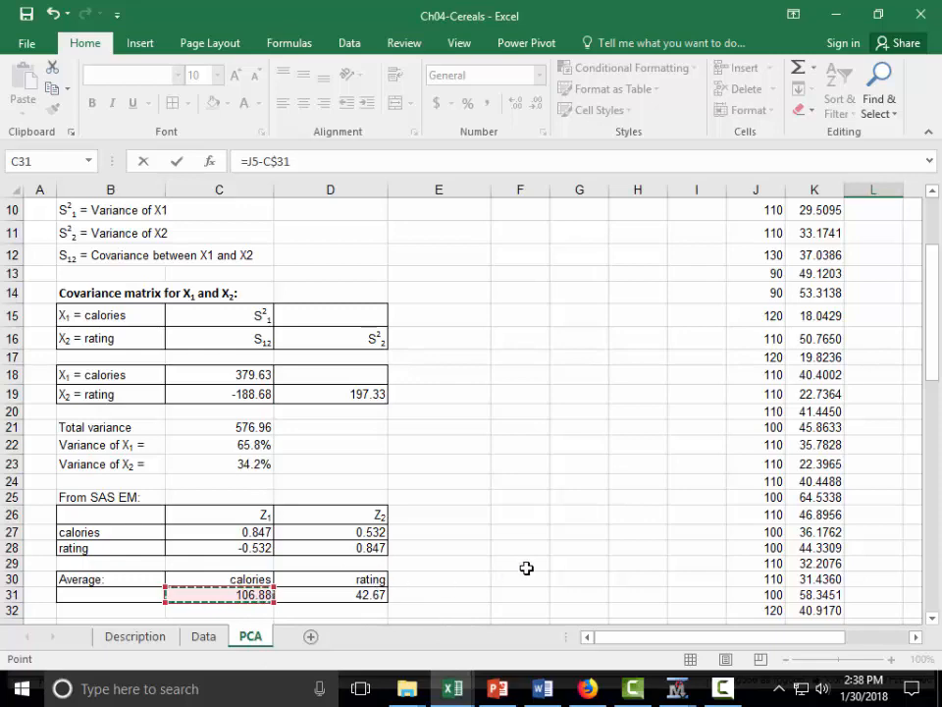
{"action": "scroll", "coordinate": [526, 548], "scroll_direction": "up", "scroll_amount": 3}
{"action": "key", "text": "Return"}
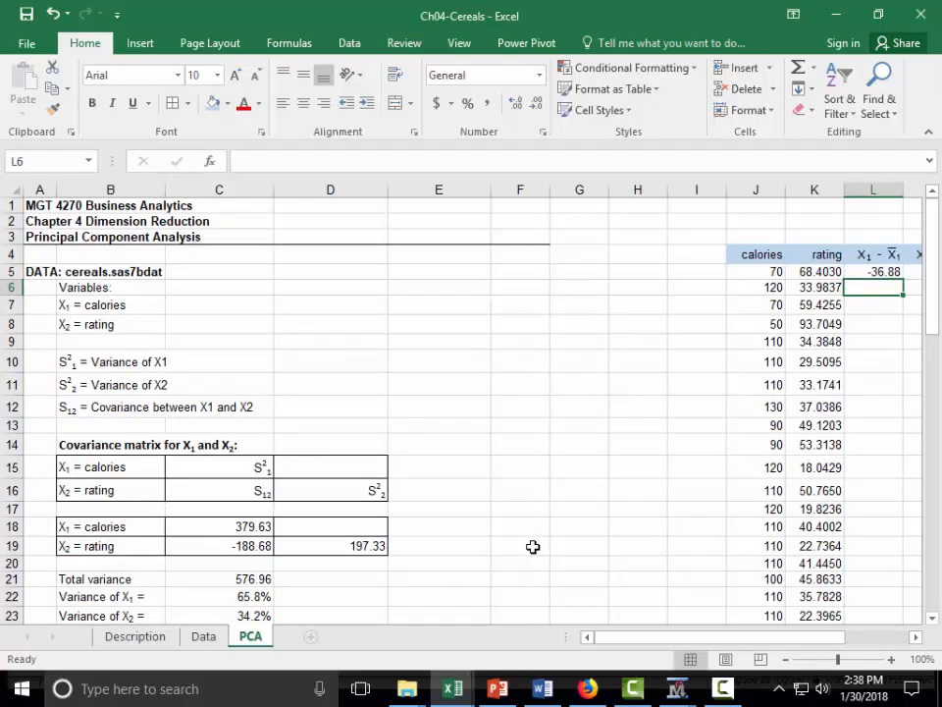
Copy the calorie deviation formula from L5 across to M5 for the first cereal's rating deviation
{"action": "left_click", "coordinate": [917, 639]}
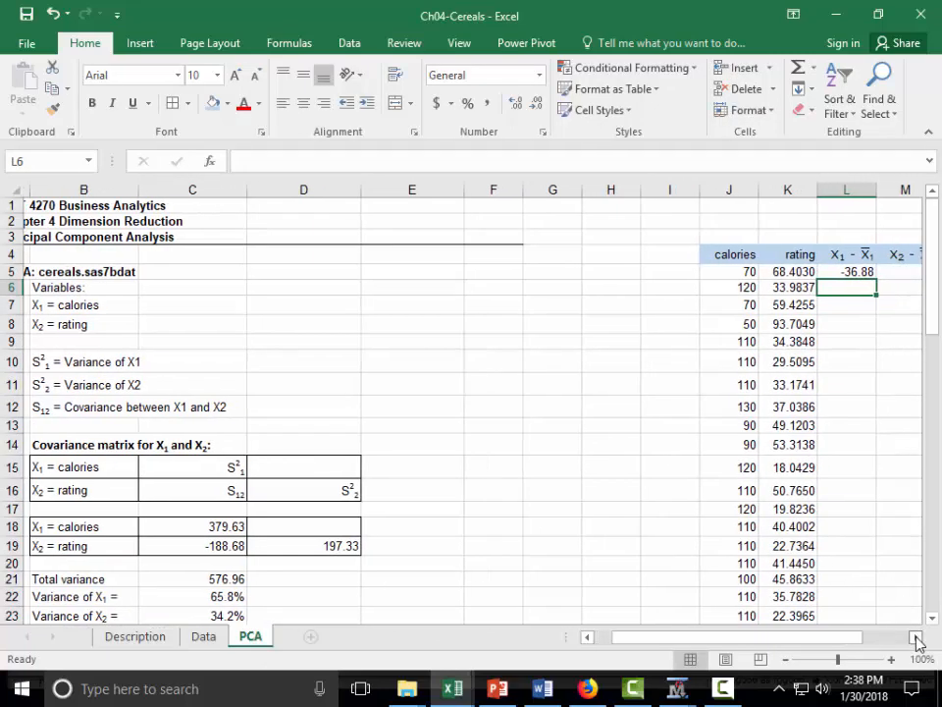
{"action": "left_click", "coordinate": [632, 272]}
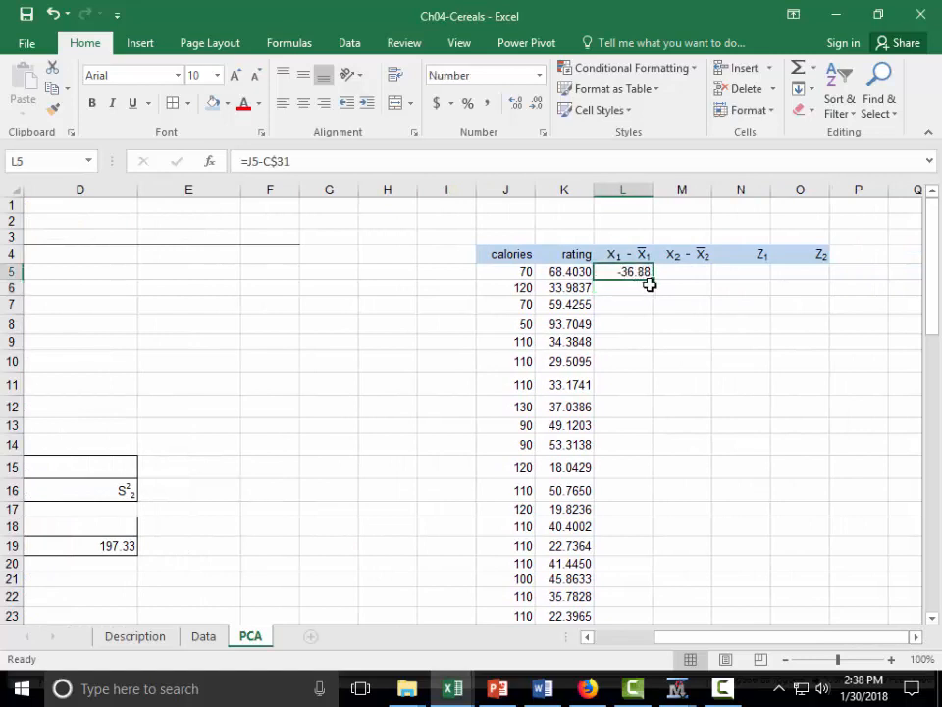
{"action": "left_click_drag", "start_coordinate": [656, 279], "coordinate": [693, 284]}
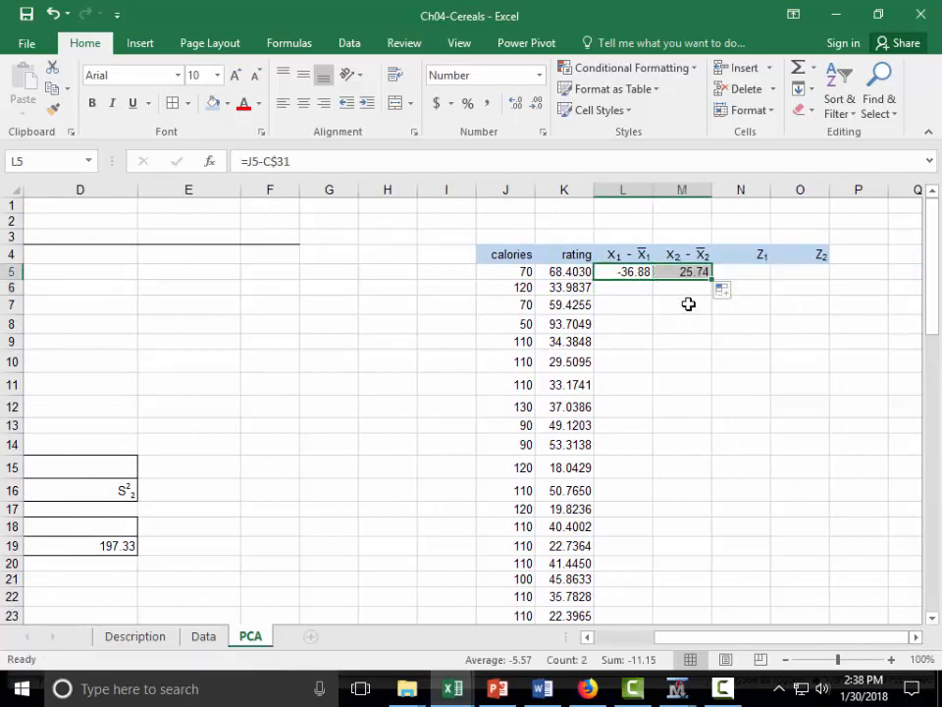
{"action": "left_click", "coordinate": [688, 272]}
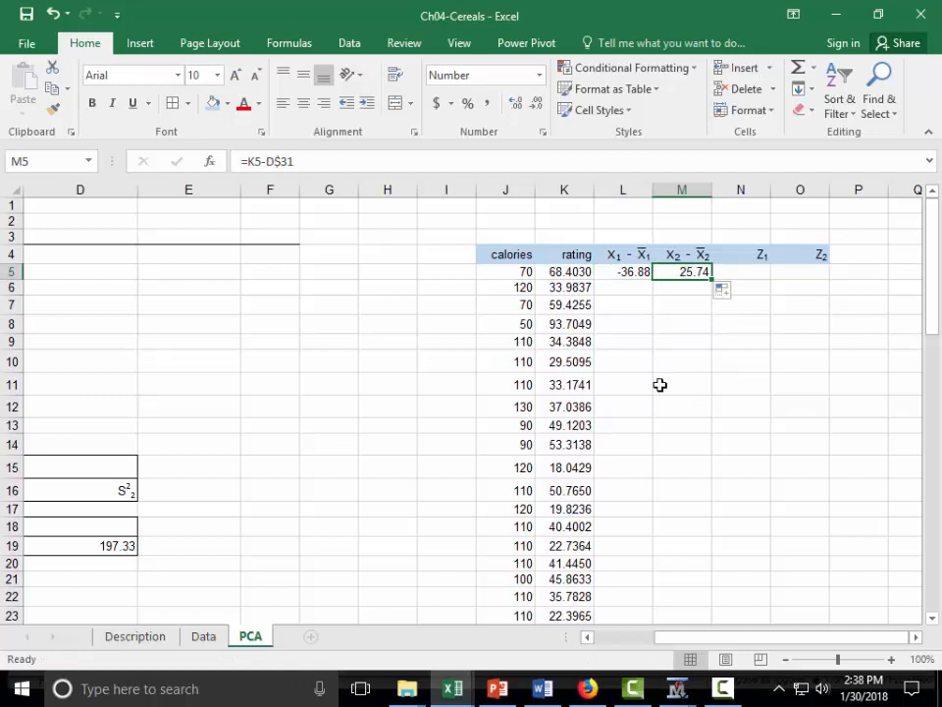
Start the Z1 score formula in N5 with SUMPRODUCT, using the deviations L5:M5 as the first array
{"action": "left_click", "coordinate": [753, 269]}
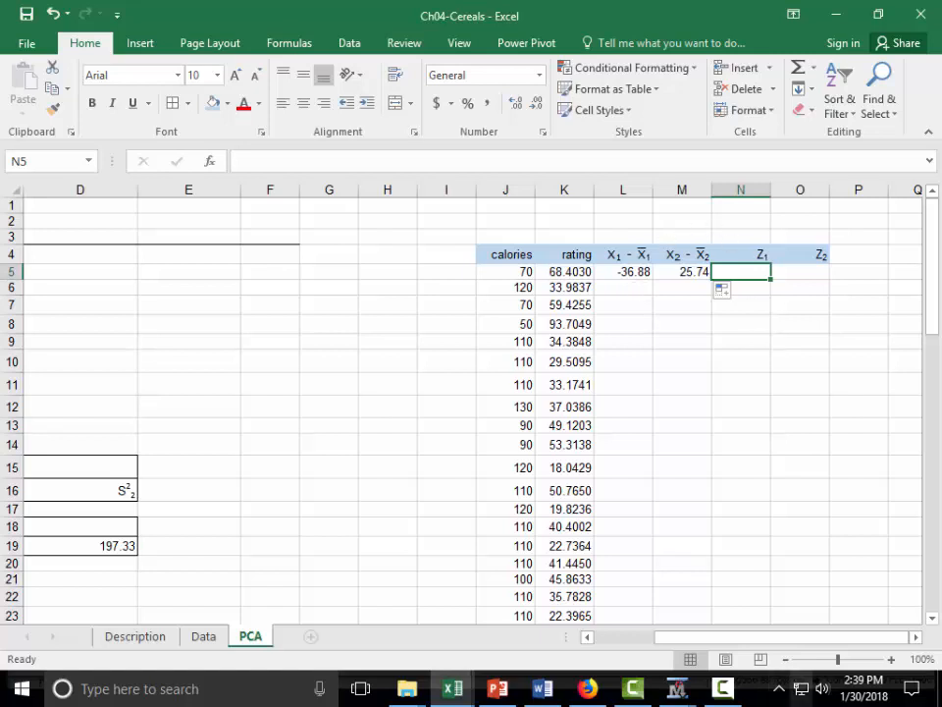
{"action": "type", "text": "=sump"}
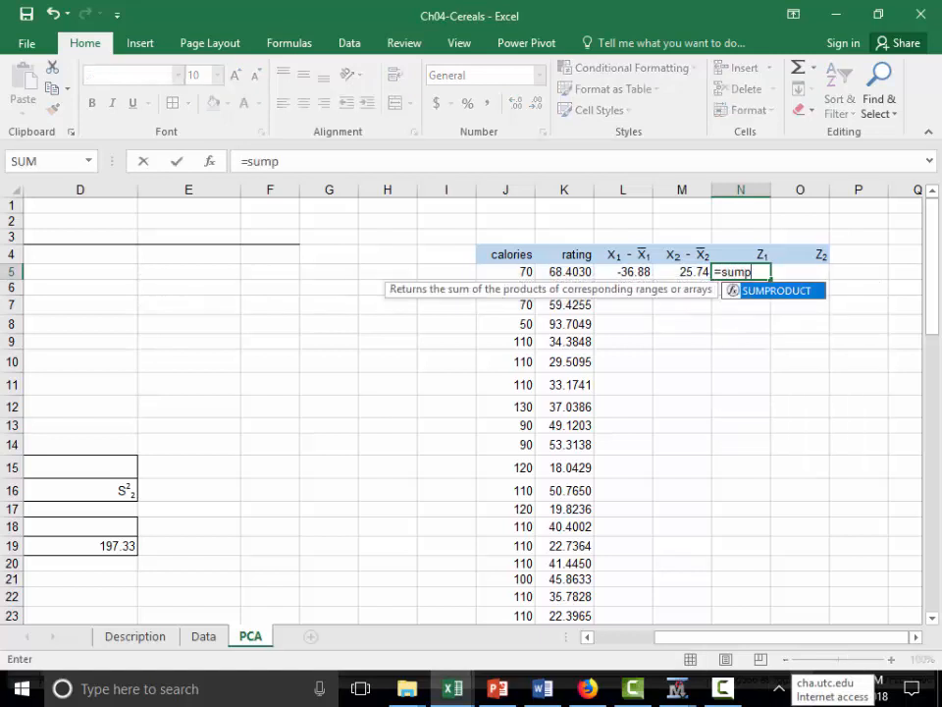
{"action": "left_click", "coordinate": [852, 690]}
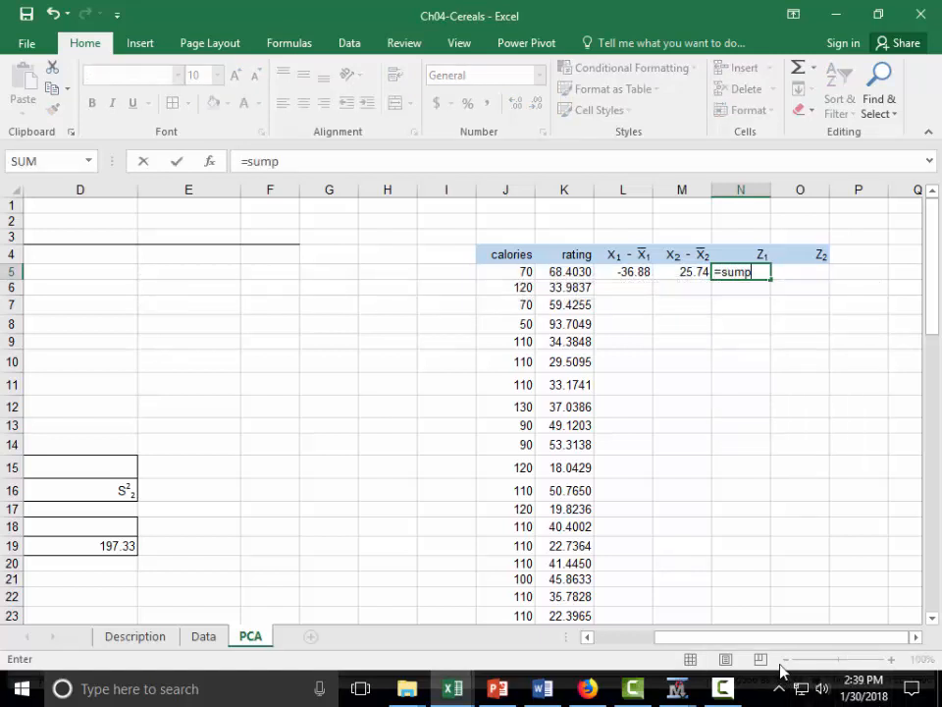
{"action": "type", "text": "r"}
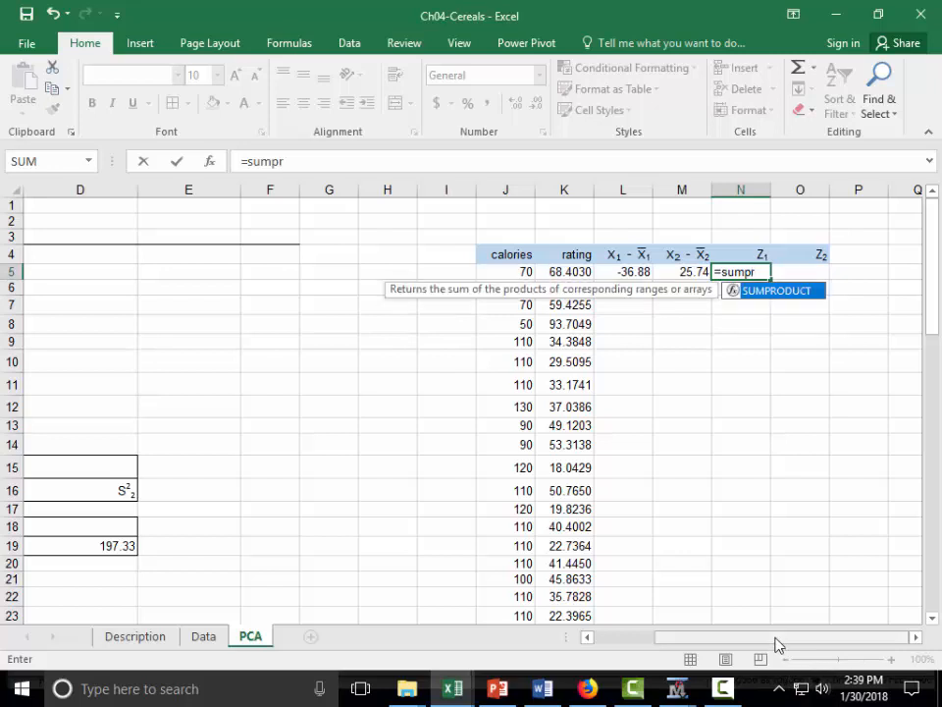
{"action": "key", "text": "Tab"}
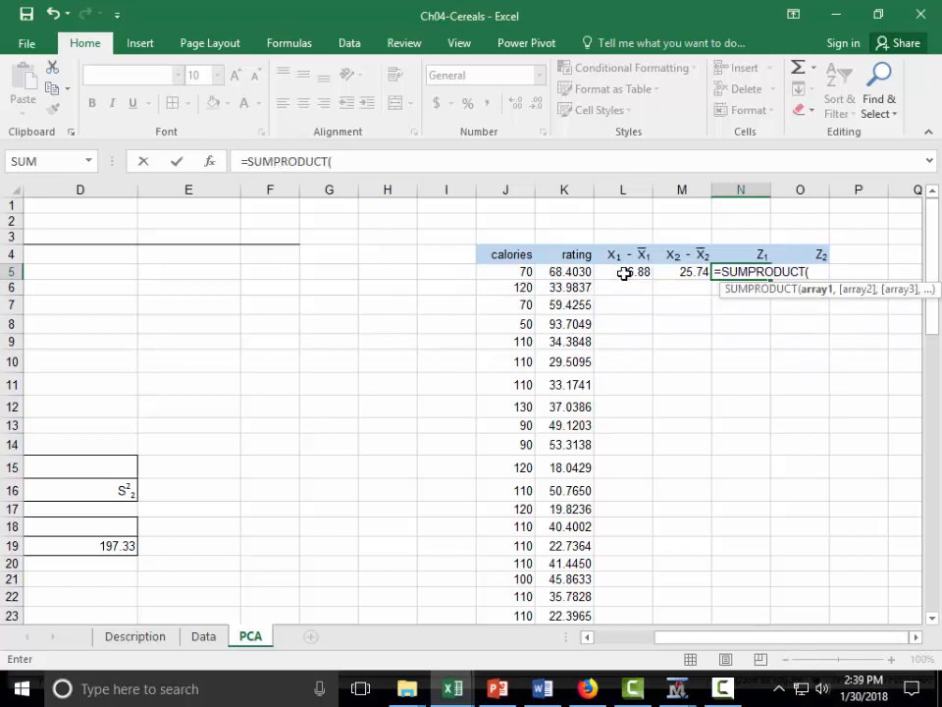
{"action": "left_click_drag", "start_coordinate": [624, 272], "coordinate": [661, 280]}
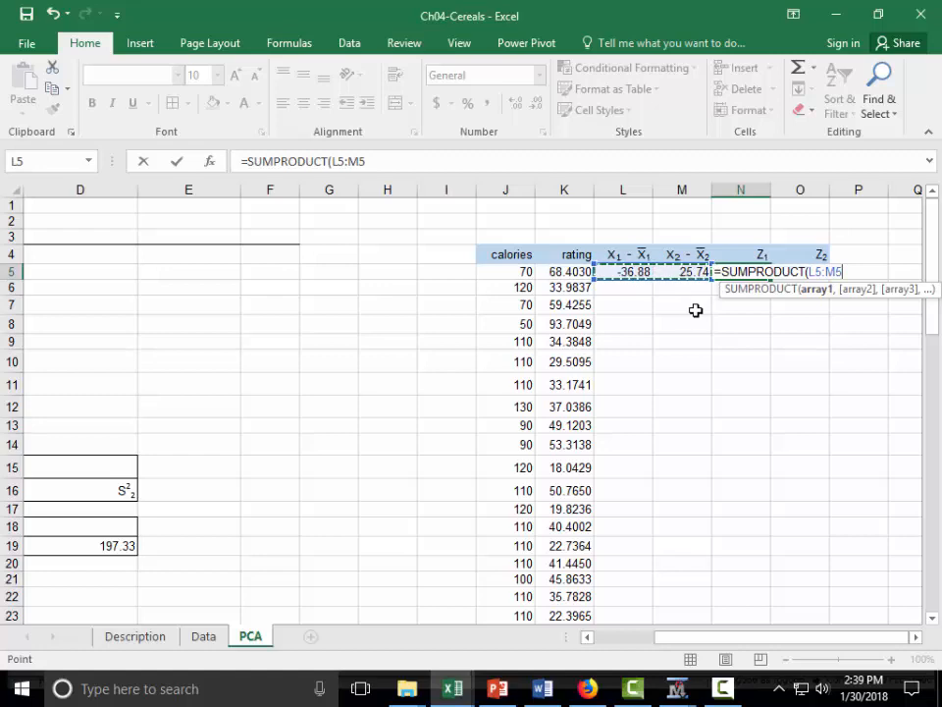
{"action": "type", "text": ","}
Complete the N5 formula with TRANSPOSE(C27:C28), the Z1 weights, as the second array and enter it as an array formula
{"action": "left_click_drag", "start_coordinate": [782, 636], "coordinate": [642, 636]}
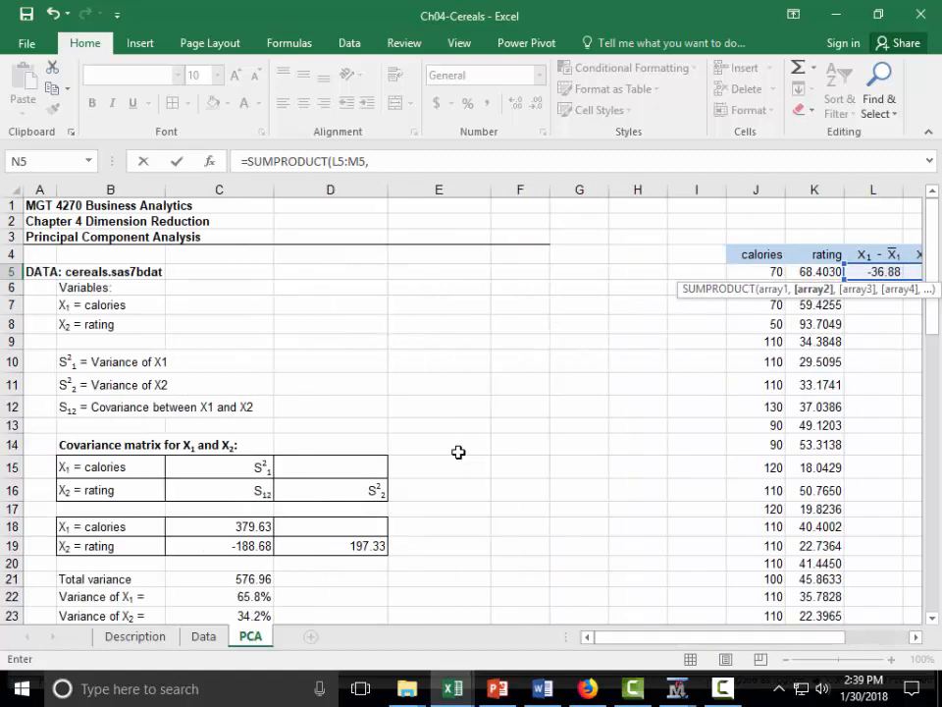
{"action": "scroll", "coordinate": [457, 450], "scroll_direction": "down", "scroll_amount": 2}
{"action": "scroll", "coordinate": [448, 479], "scroll_direction": "down", "scroll_amount": 2}
{"action": "scroll", "coordinate": [529, 330], "scroll_direction": "down", "scroll_amount": 2}
{"action": "scroll", "coordinate": [425, 354], "scroll_direction": "down", "scroll_amount": 3}
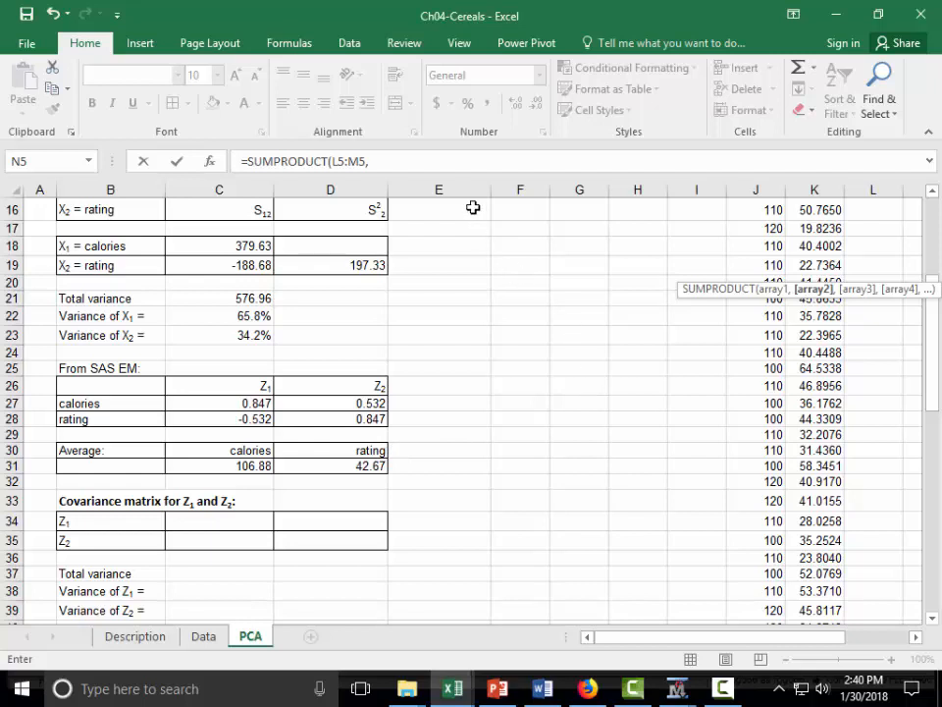
{"action": "left_click", "coordinate": [481, 162]}
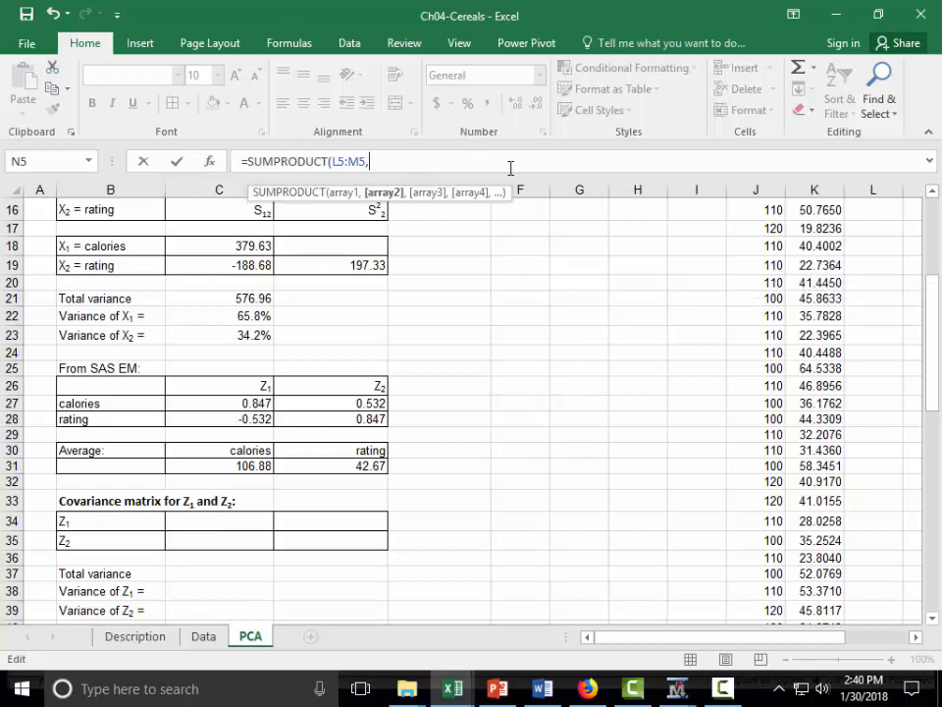
{"action": "type", "text": "trans"}
{"action": "key", "text": "Tab"}
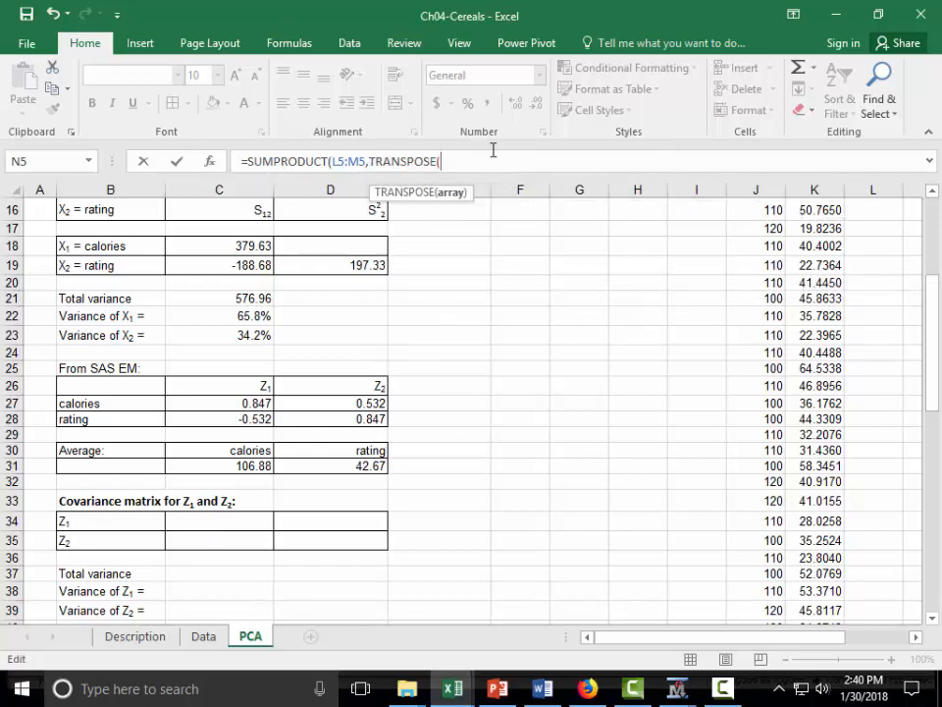
{"action": "left_click", "coordinate": [233, 402]}
{"action": "left_click_drag", "start_coordinate": [233, 401], "coordinate": [237, 416]}
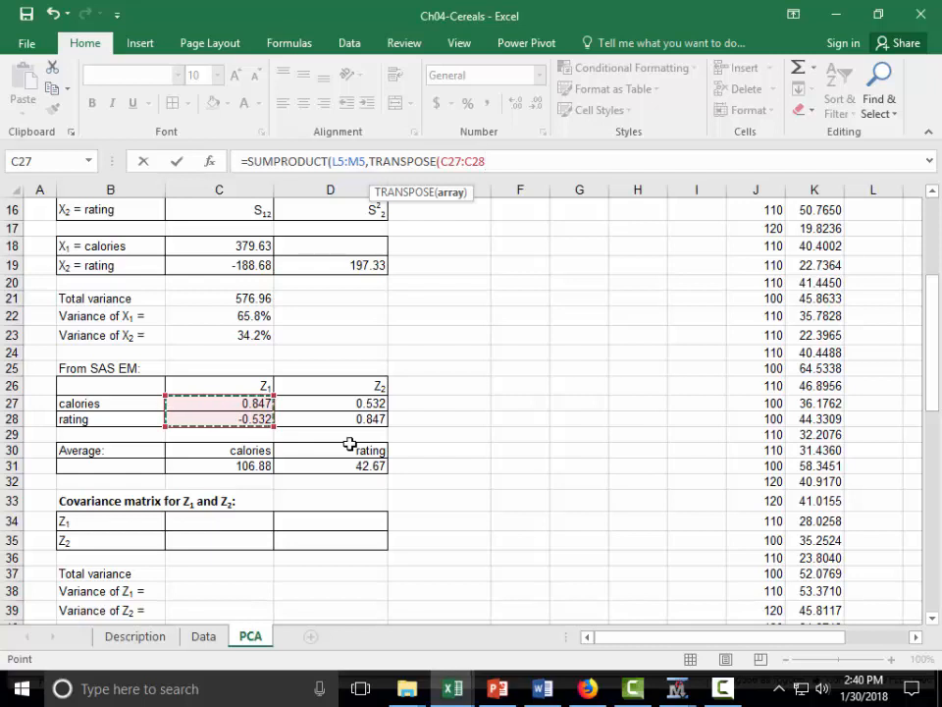
{"action": "type", "text": ")"}
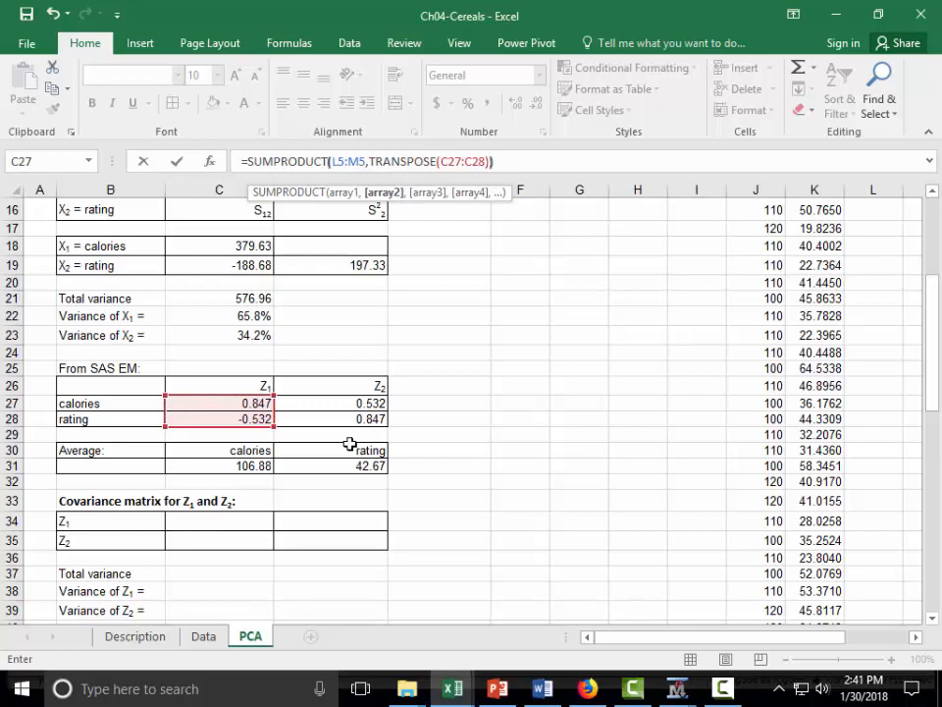
{"action": "type", "text": ")"}
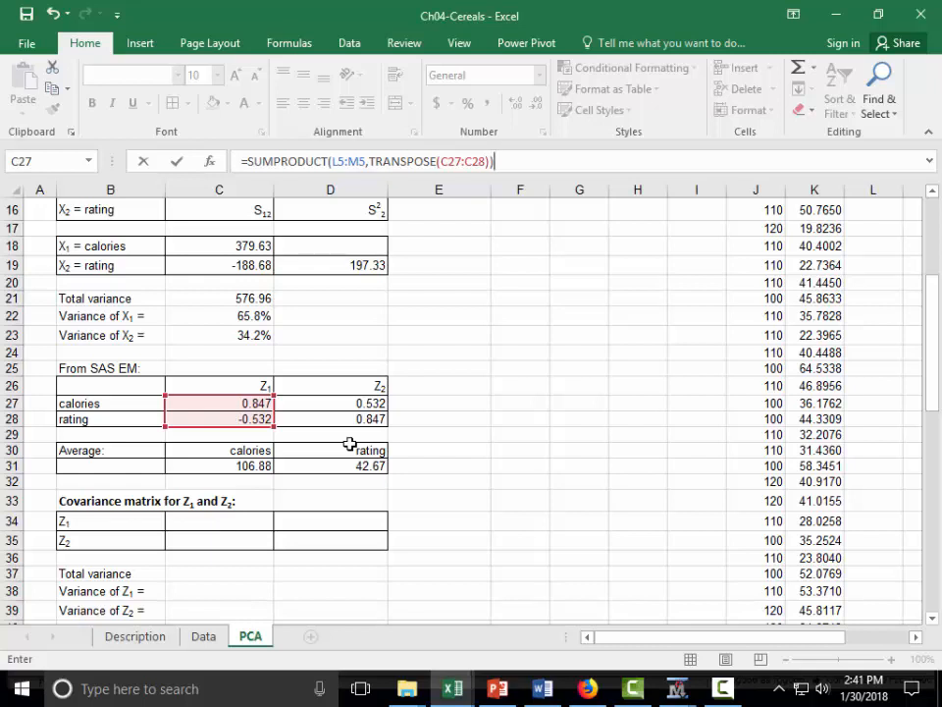
{"action": "key", "text": "ctrl+shift+Return"}
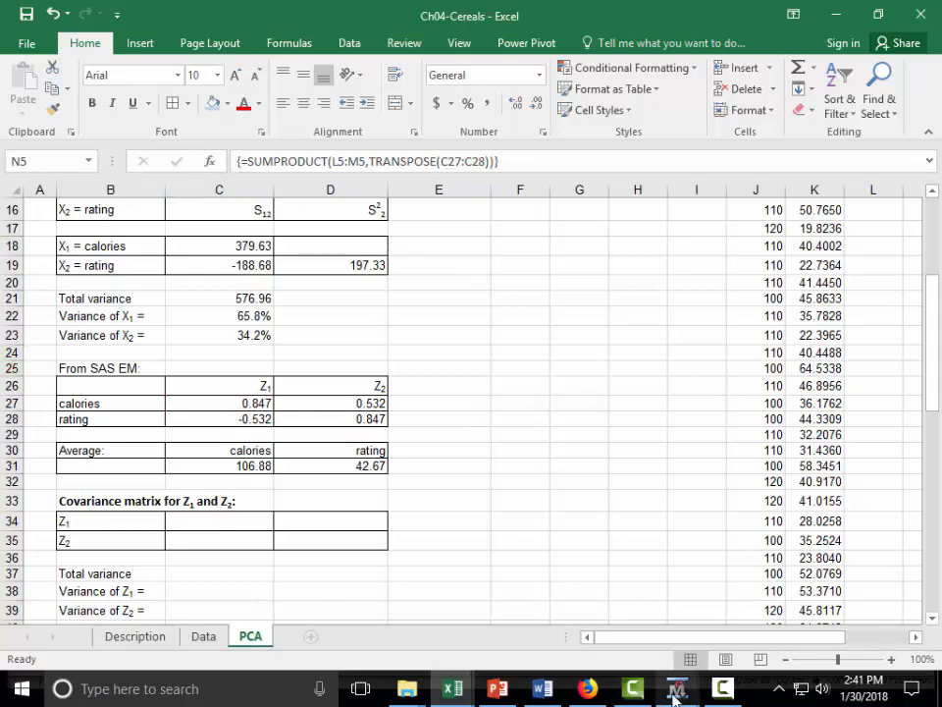
Copy the Z1 array formula from N5 across to the Z2 score cell O5
{"action": "left_click_drag", "start_coordinate": [709, 638], "coordinate": [812, 659]}
{"action": "scroll", "coordinate": [716, 559], "scroll_direction": "up", "scroll_amount": 5}
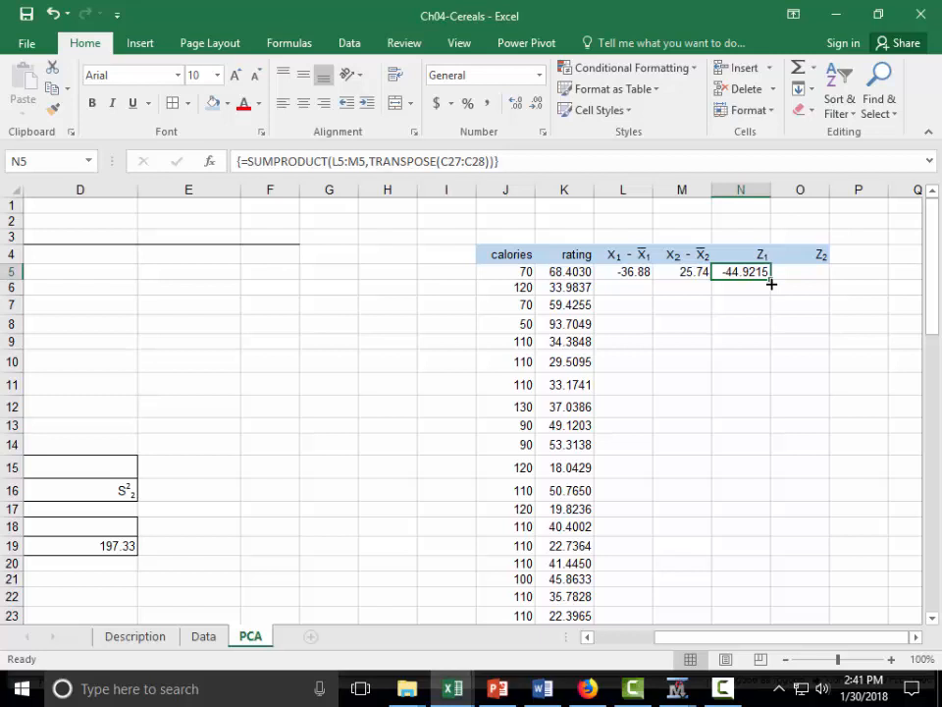
{"action": "left_click_drag", "start_coordinate": [771, 277], "coordinate": [814, 293]}
{"action": "left_click", "coordinate": [804, 271]}
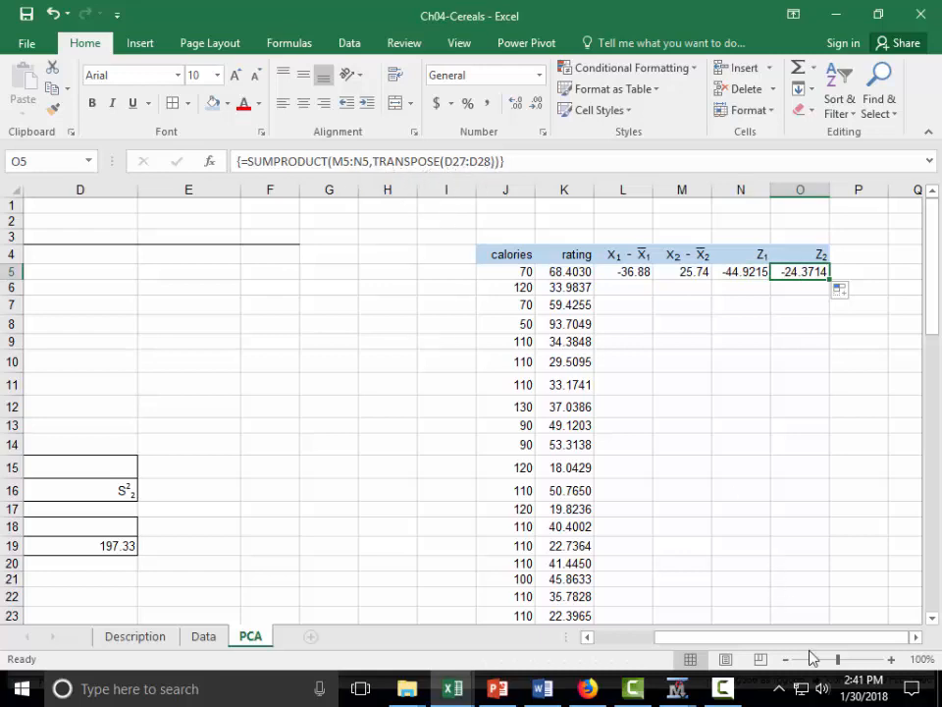
Check which deviations and weights the copied Z2 formula in O5 refers to, comparing it with the SAS EM weights table
{"action": "left_click_drag", "start_coordinate": [814, 638], "coordinate": [710, 633]}
{"action": "scroll", "coordinate": [620, 515], "scroll_direction": "down", "scroll_amount": 4}
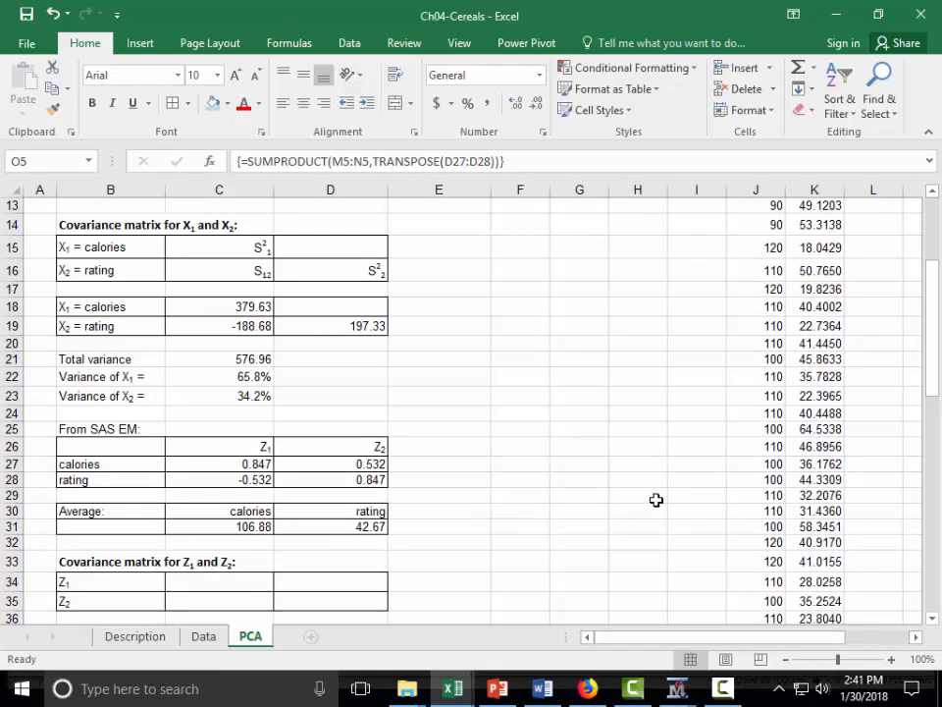
{"action": "scroll", "coordinate": [657, 500], "scroll_direction": "up", "scroll_amount": 4}
{"action": "key", "text": "F2"}
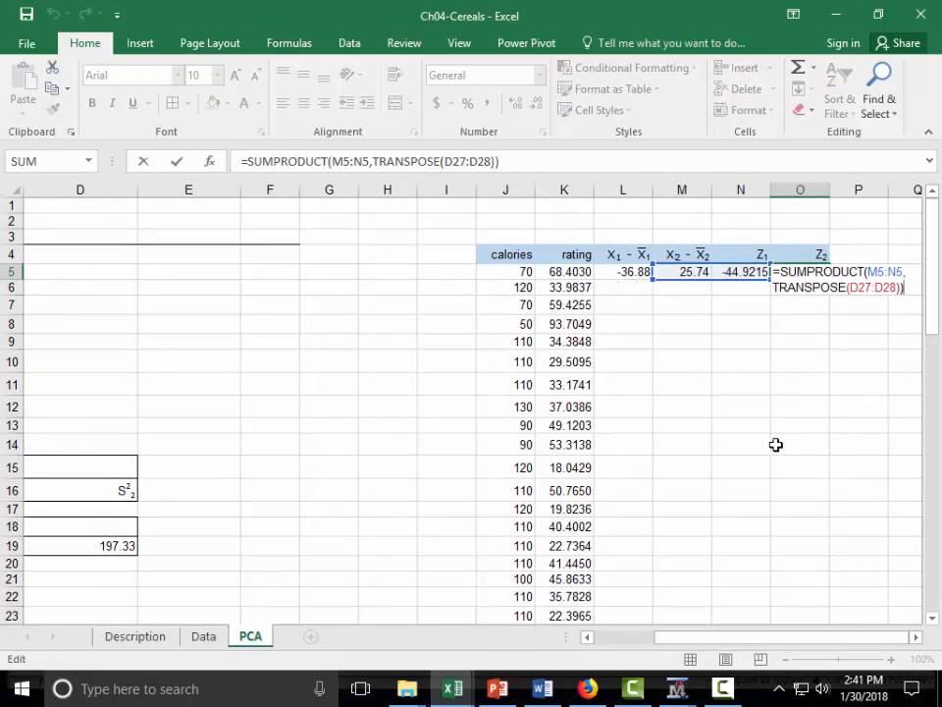
{"action": "key", "text": "ctrl+shift+Return"}
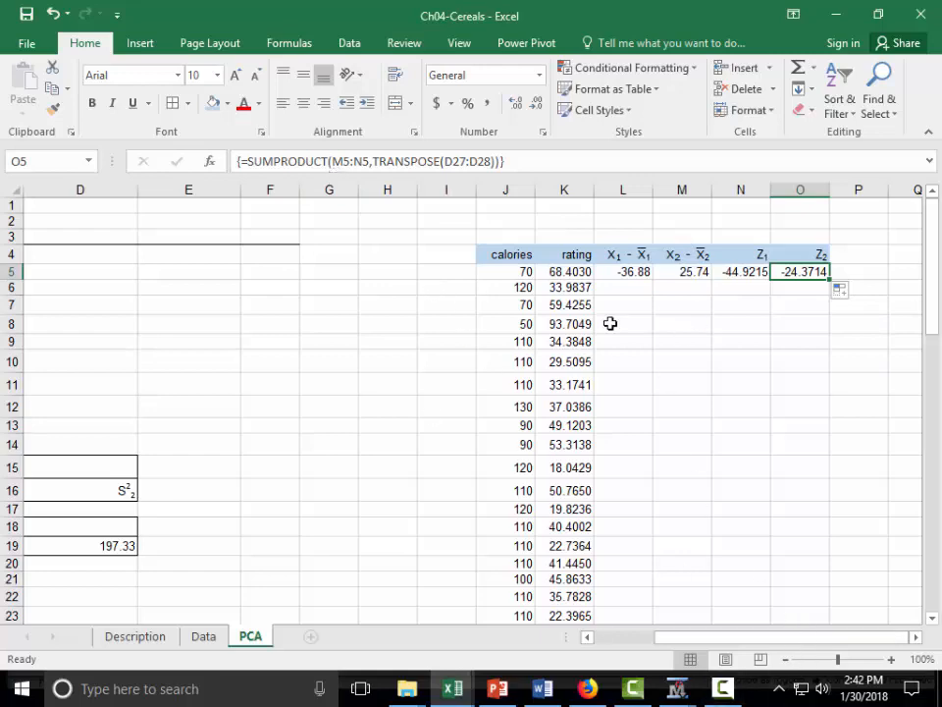
{"action": "left_click_drag", "start_coordinate": [811, 643], "coordinate": [662, 643]}
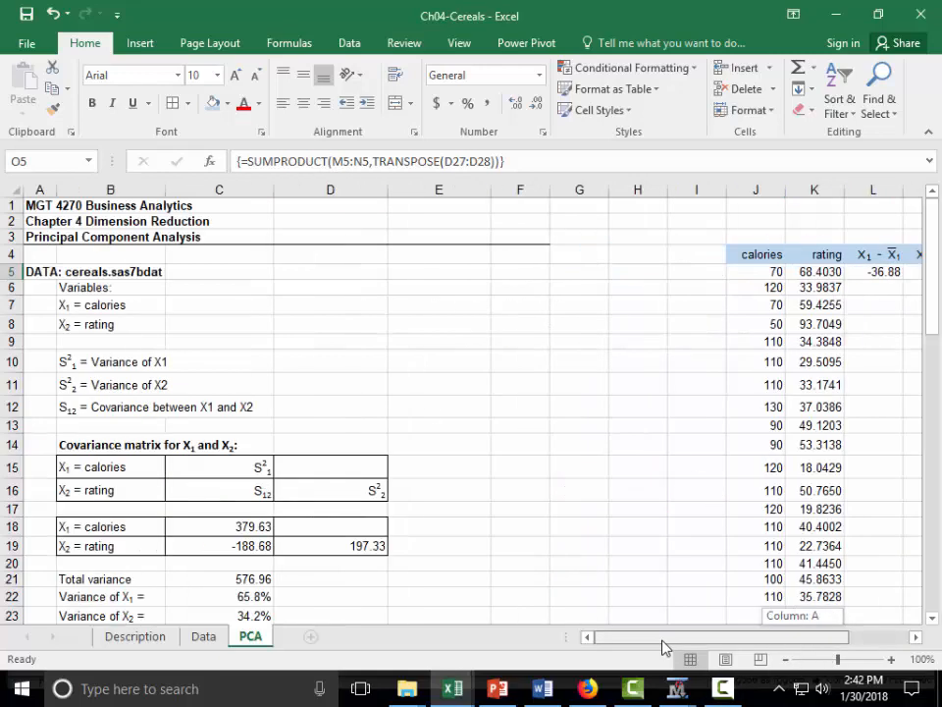
{"action": "scroll", "coordinate": [535, 569], "scroll_direction": "down", "scroll_amount": 4}
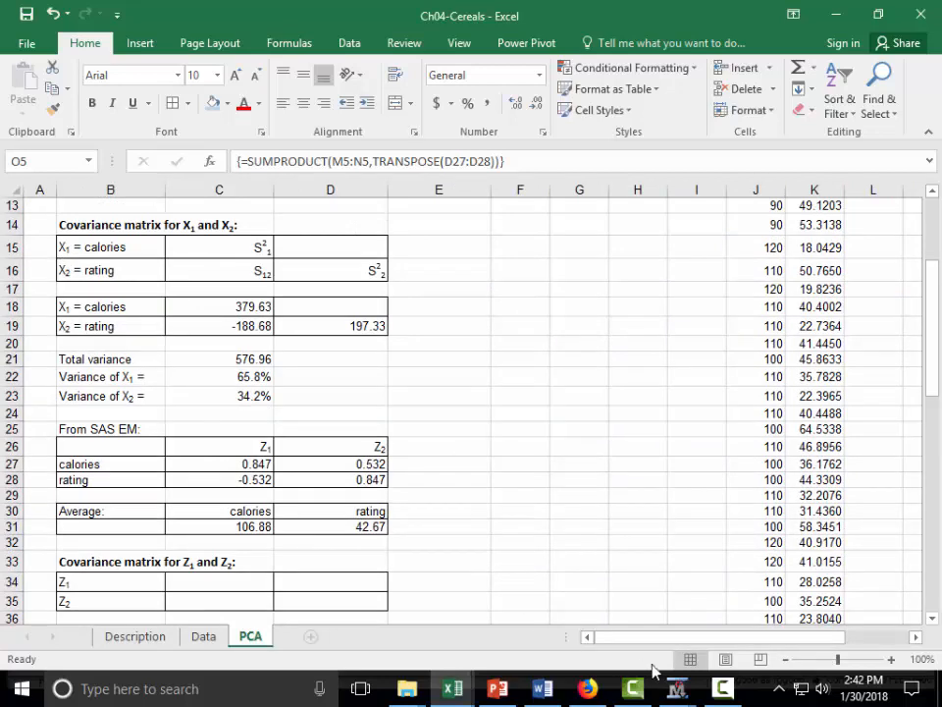
{"action": "left_click_drag", "start_coordinate": [783, 638], "coordinate": [845, 643]}
{"action": "scroll", "coordinate": [667, 570], "scroll_direction": "up", "scroll_amount": 4}
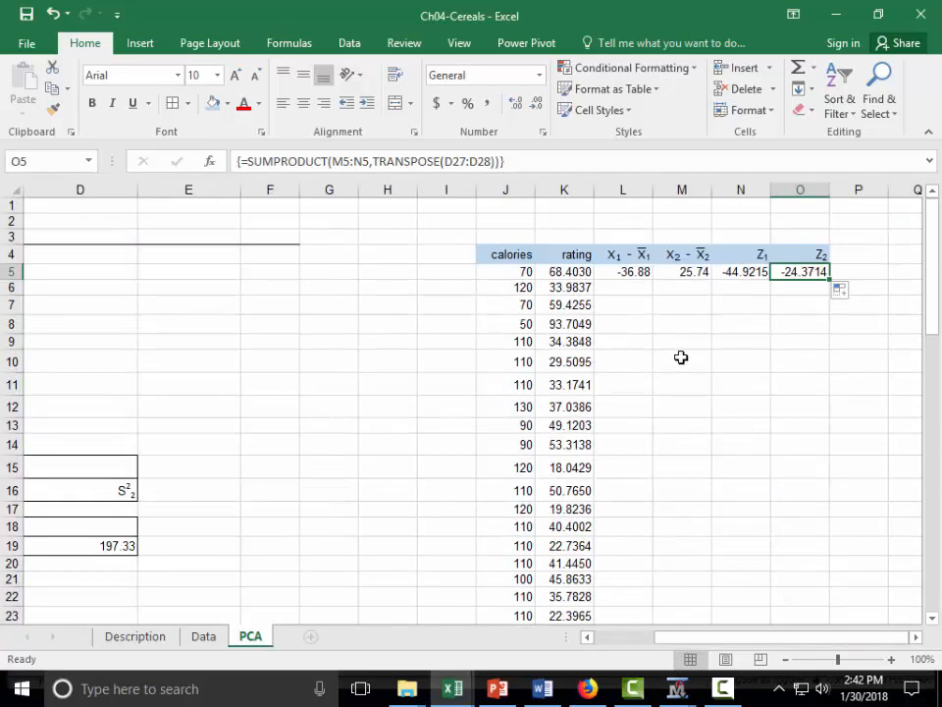
Correct the first array in O5 to L5:M5 and re-enter =SUMPRODUCT(L5:M5,TRANSPOSE(D27:D28)) as an array formula
{"action": "left_click", "coordinate": [324, 161]}
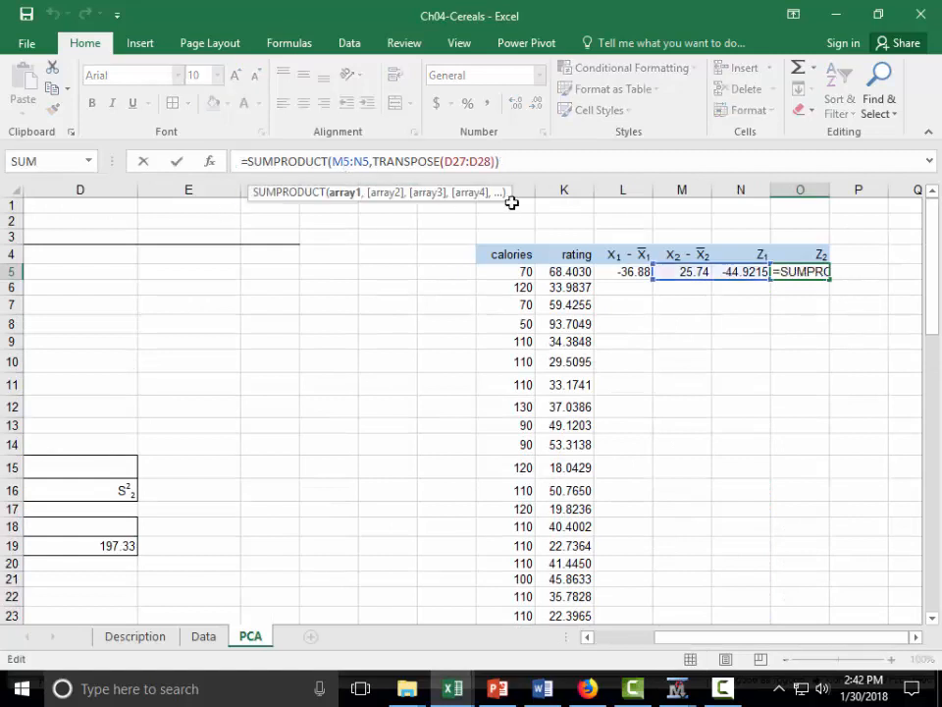
{"action": "key", "text": "BackSpace"}
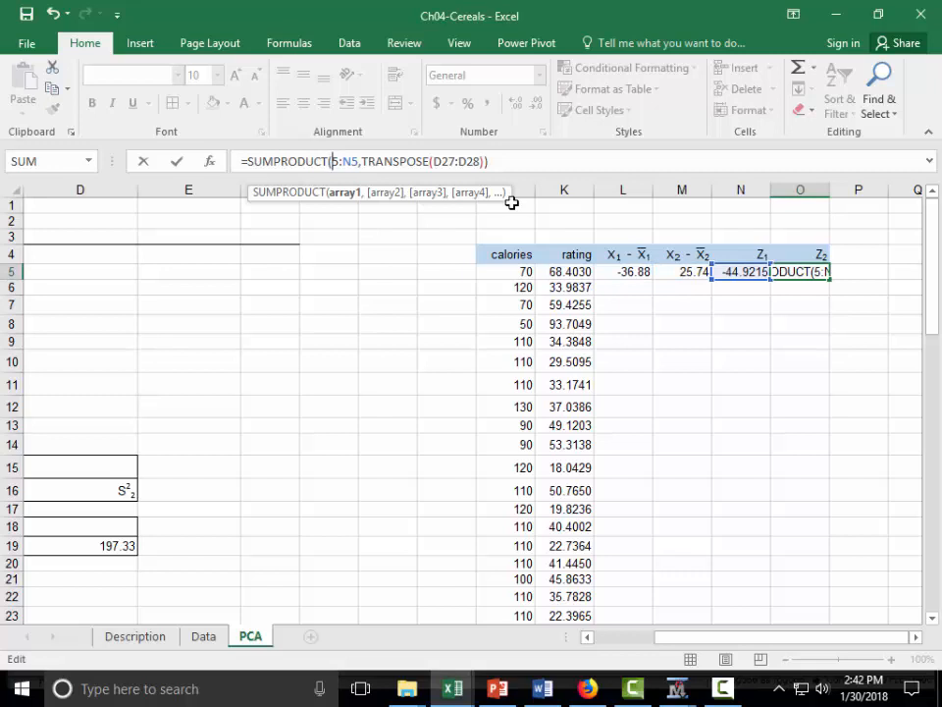
{"action": "type", "text": "L"}
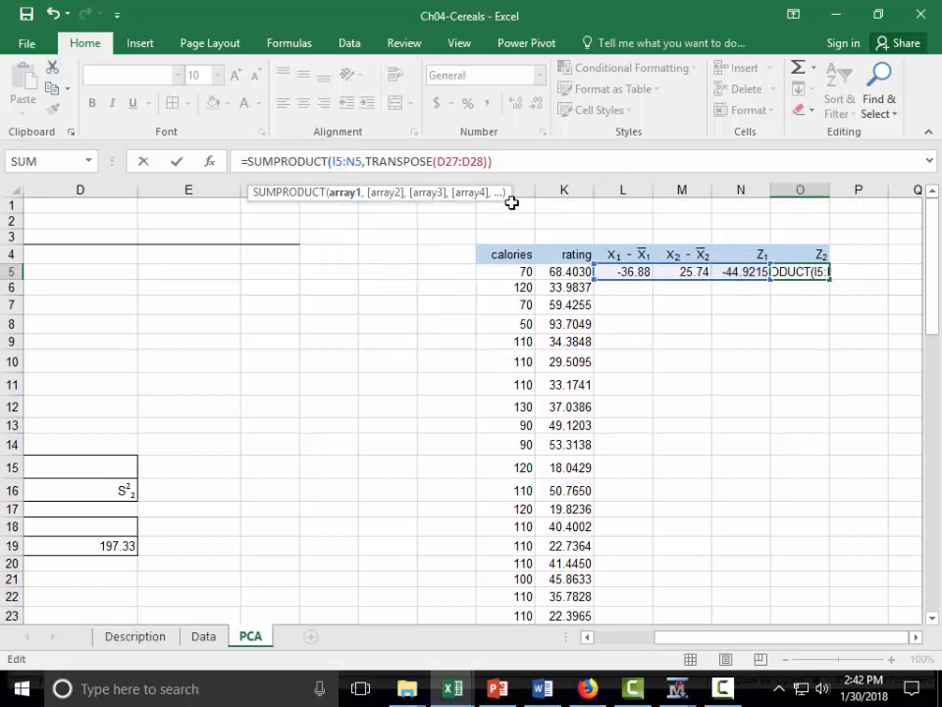
{"action": "key", "text": "Right"}
{"action": "key", "text": "Right"}
{"action": "key", "text": "Delete"}
{"action": "type", "text": "m"}
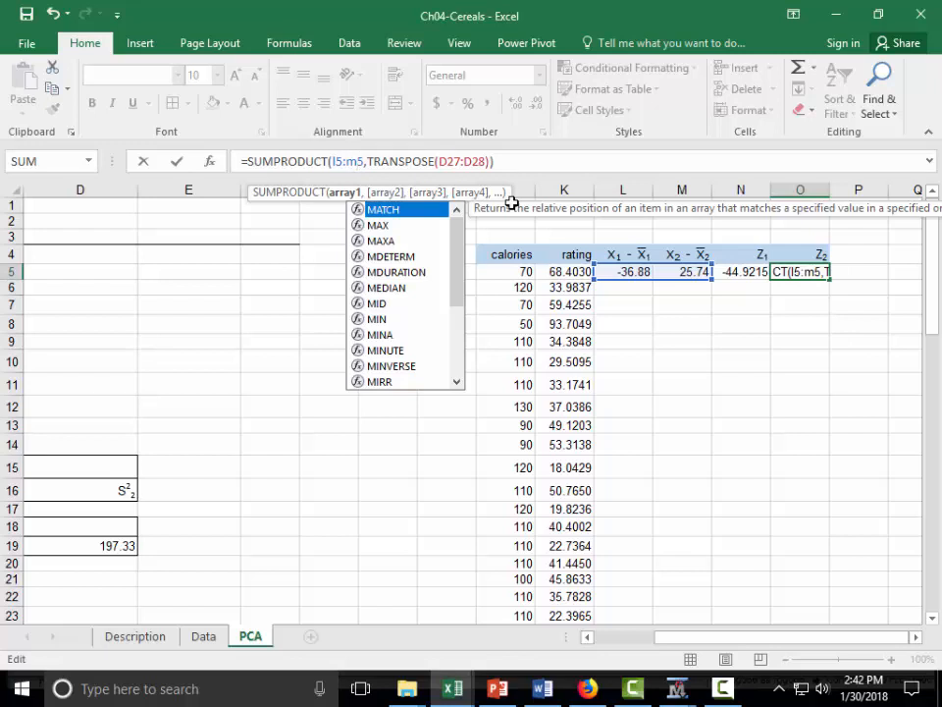
{"action": "key", "text": "ctrl+shift+Return"}
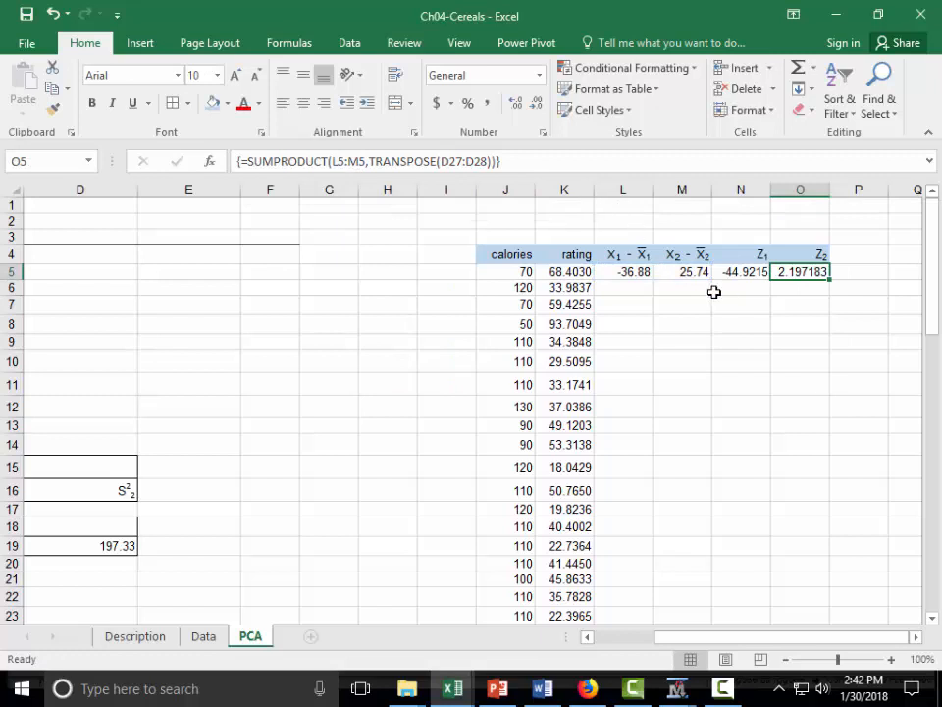
Display the scores in N5:O5 with two decimals and fill the formulas in L5:O5 down through the last cereal row
{"action": "left_click_drag", "start_coordinate": [744, 271], "coordinate": [785, 271]}
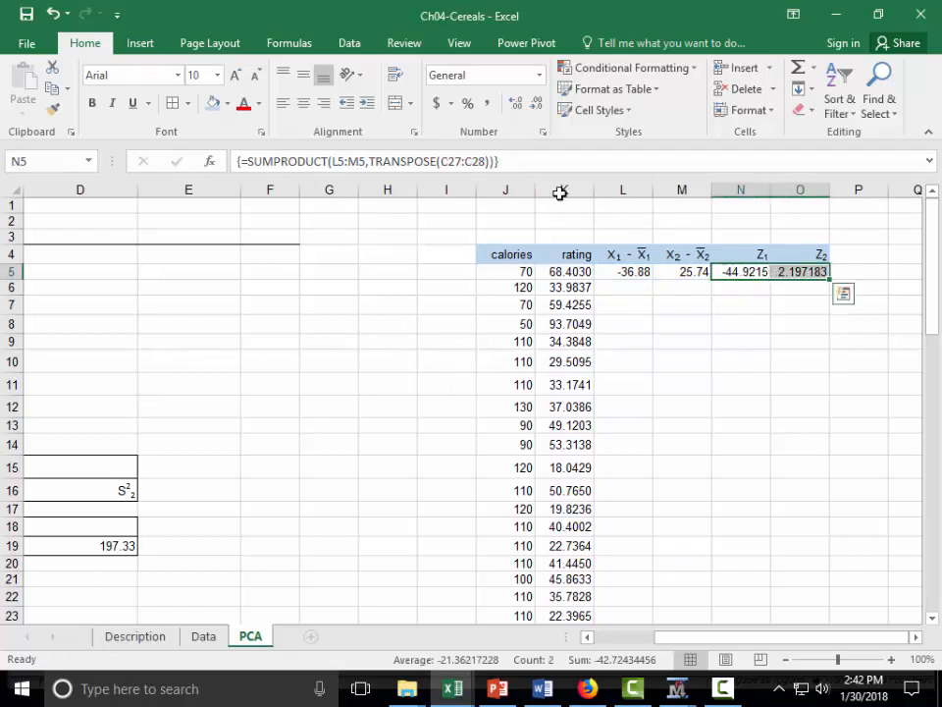
{"action": "left_click", "coordinate": [541, 110]}
{"action": "left_click", "coordinate": [541, 109]}
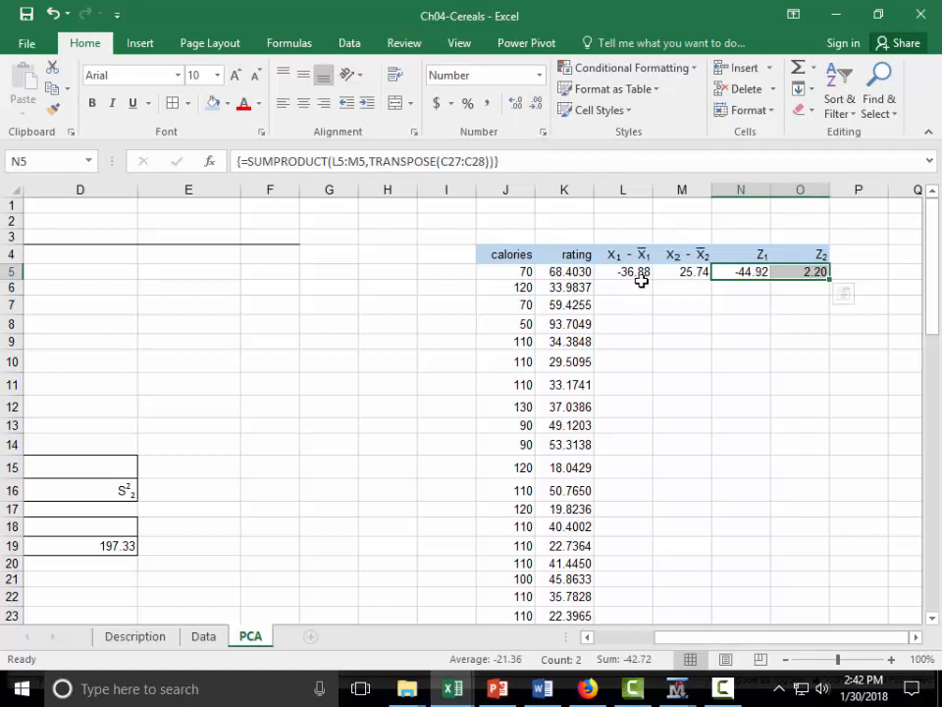
{"action": "left_click_drag", "start_coordinate": [637, 273], "coordinate": [815, 273]}
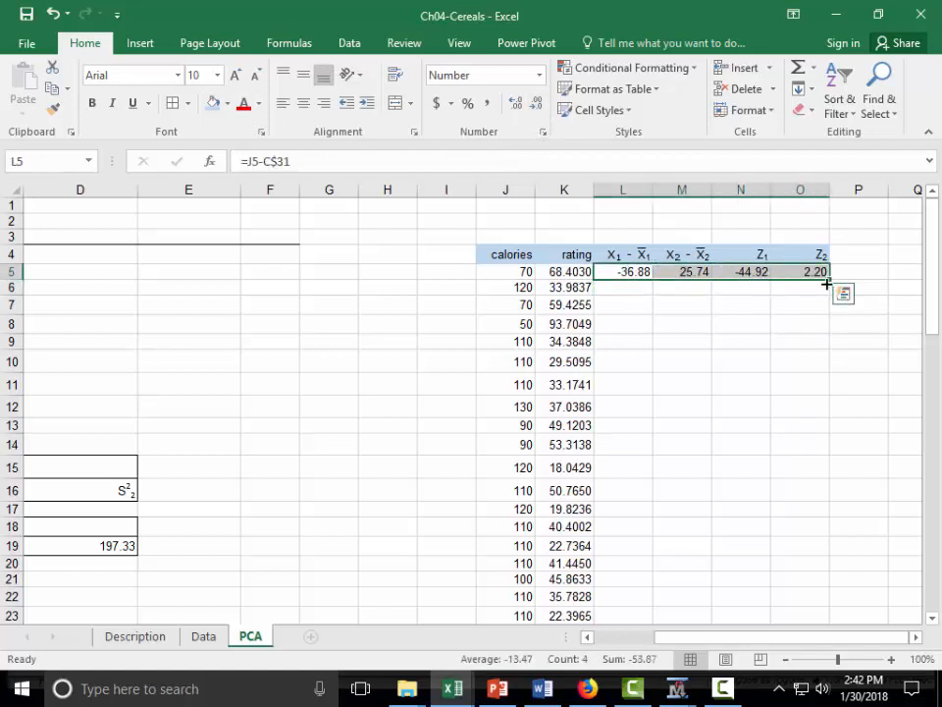
{"action": "double_click", "coordinate": [826, 284]}
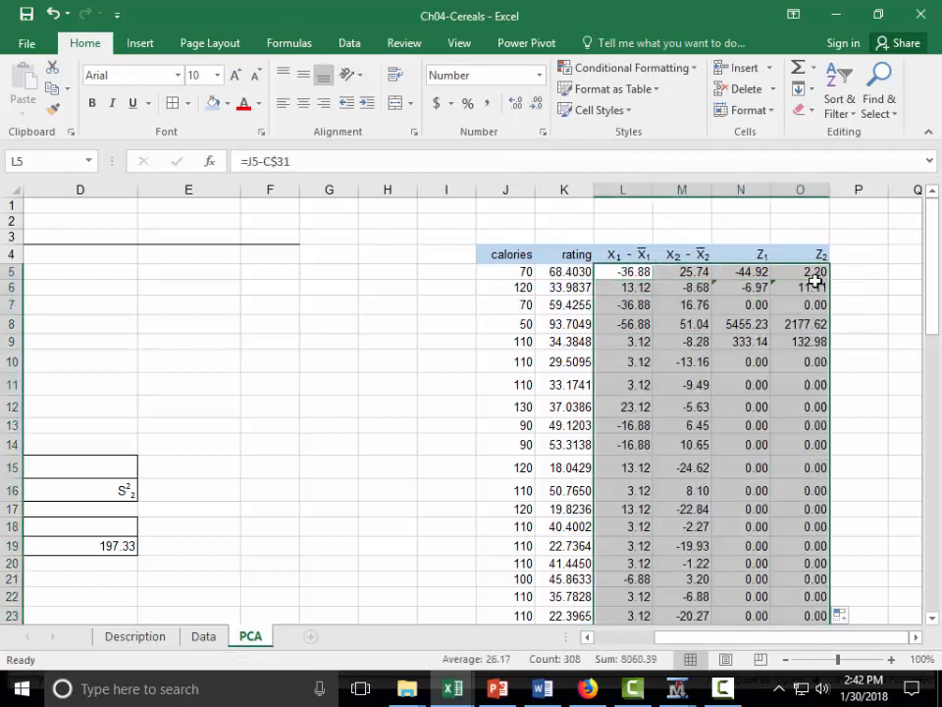
Undo the fill of the deviation and score formulas below row 5
{"action": "left_click", "coordinate": [764, 275]}
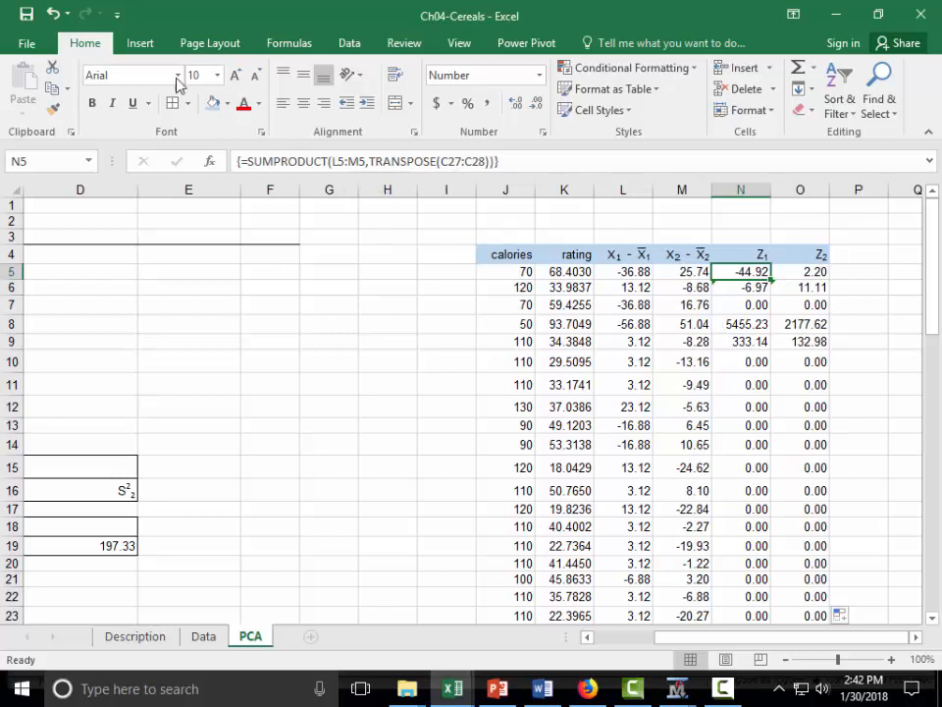
{"action": "left_click", "coordinate": [54, 15]}
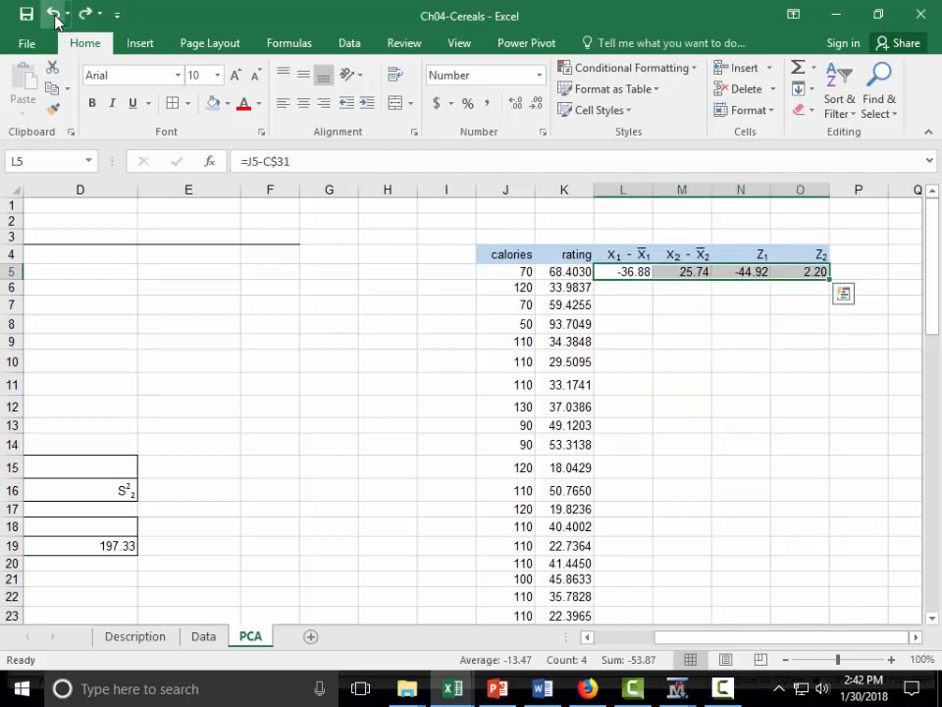
Try making the weights range in the Z1 formula in N5 absolute as $C$27:$C$28 with an ordinary, non-array entry
{"action": "left_click", "coordinate": [740, 271]}
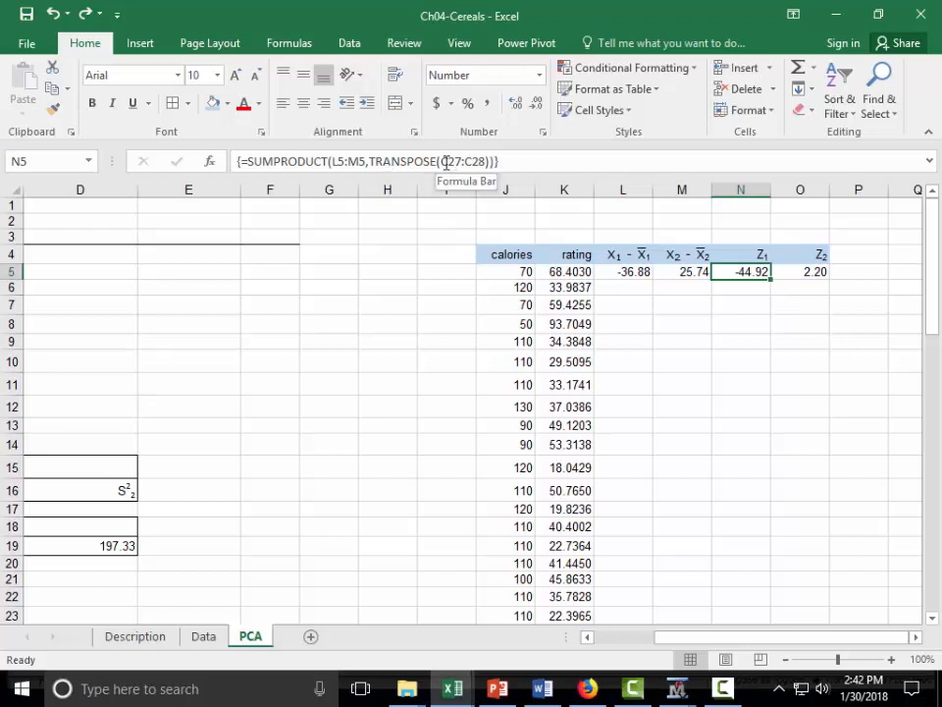
{"action": "left_click_drag", "start_coordinate": [444, 161], "coordinate": [480, 163]}
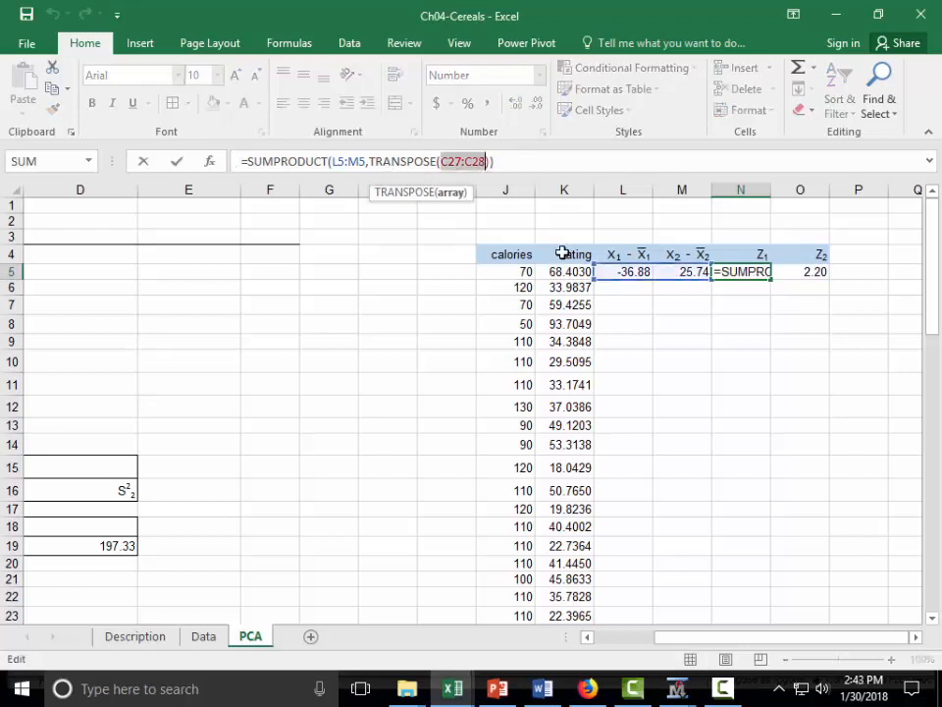
{"action": "key", "text": "F4"}
{"action": "key", "text": "Return"}
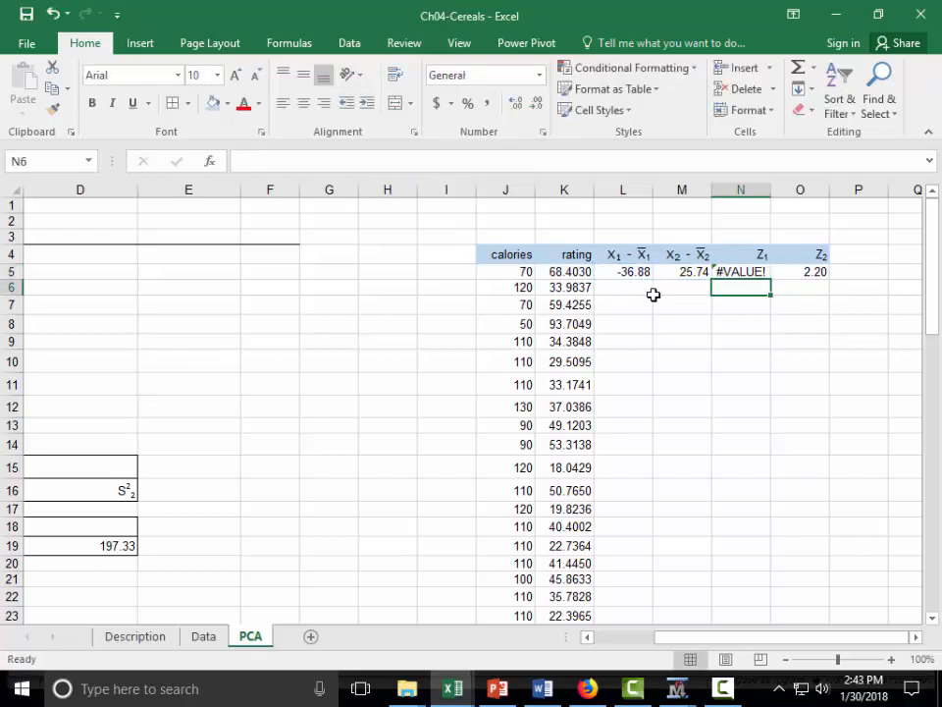
{"action": "left_click", "coordinate": [738, 271]}
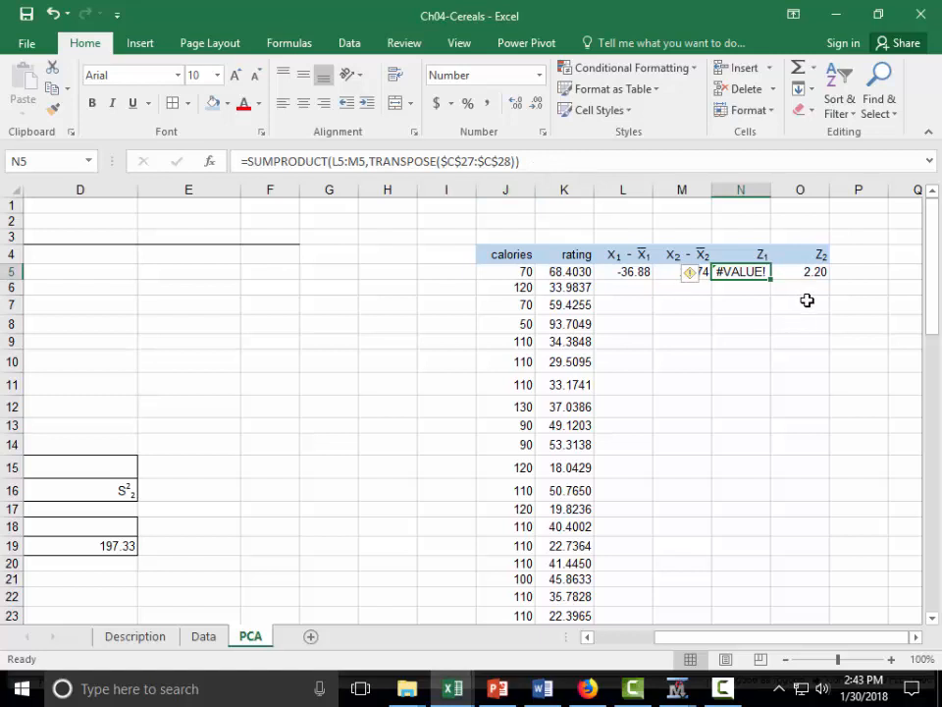
{"action": "left_click", "coordinate": [53, 12]}
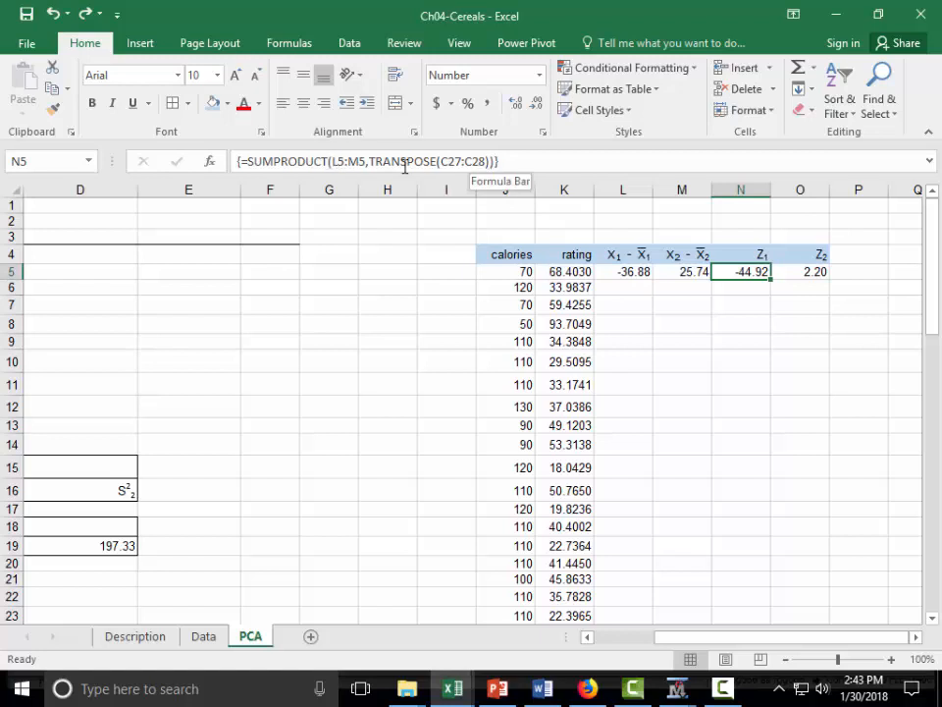
Make the weights range in N5 absolute and enter =SUMPRODUCT(L5:M5,TRANSPOSE($C$27:$C$28)) as an array formula
{"action": "left_click", "coordinate": [444, 159]}
{"action": "left_click_drag", "start_coordinate": [444, 160], "coordinate": [486, 160]}
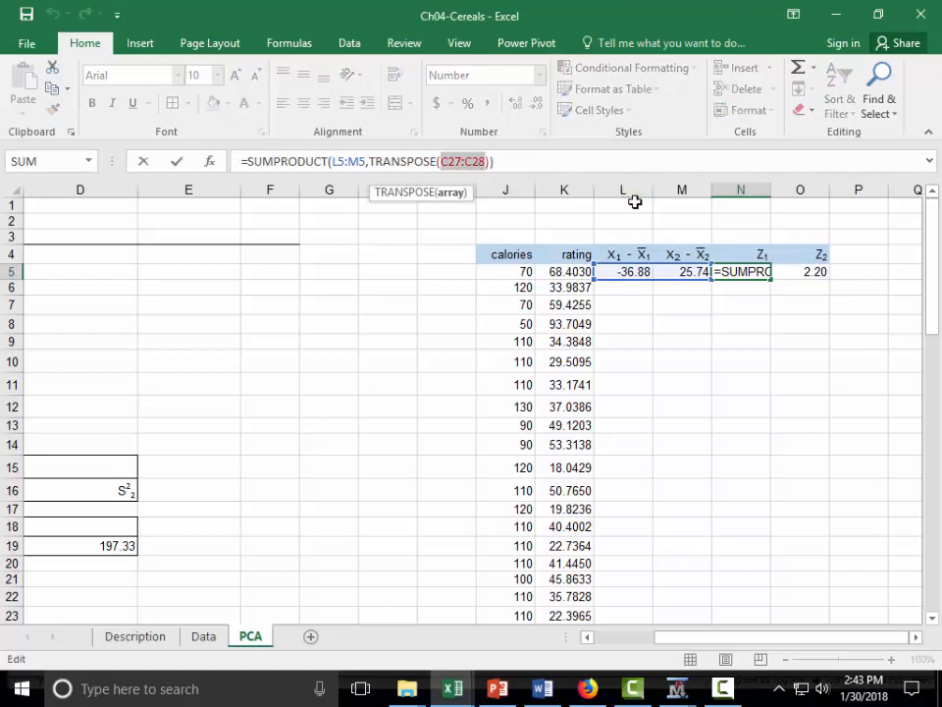
{"action": "key", "text": "F4"}
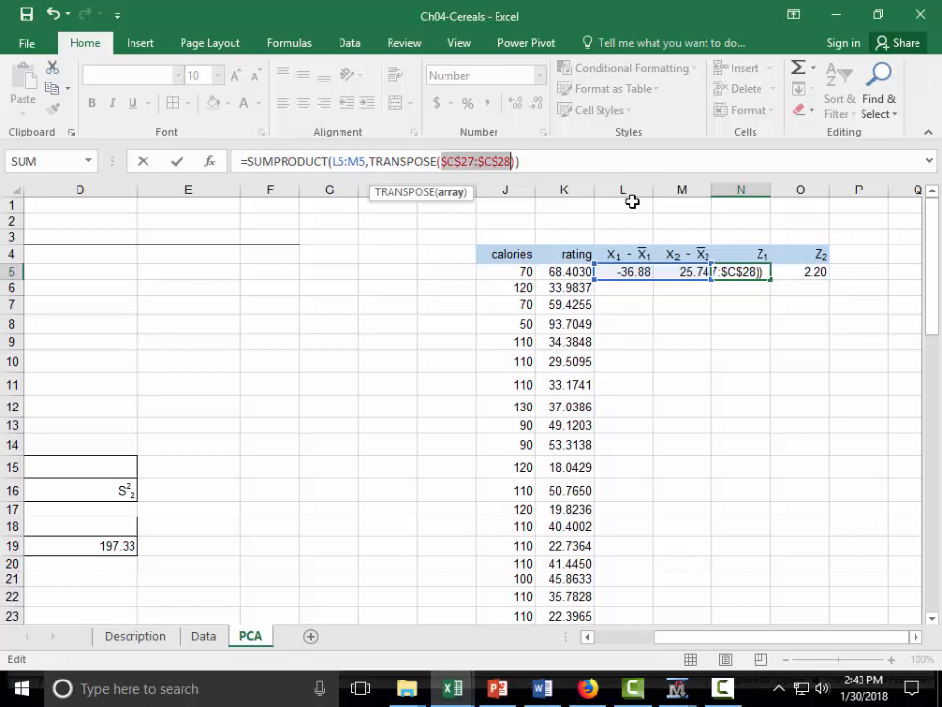
{"action": "key", "text": "ctrl+shift+Return"}
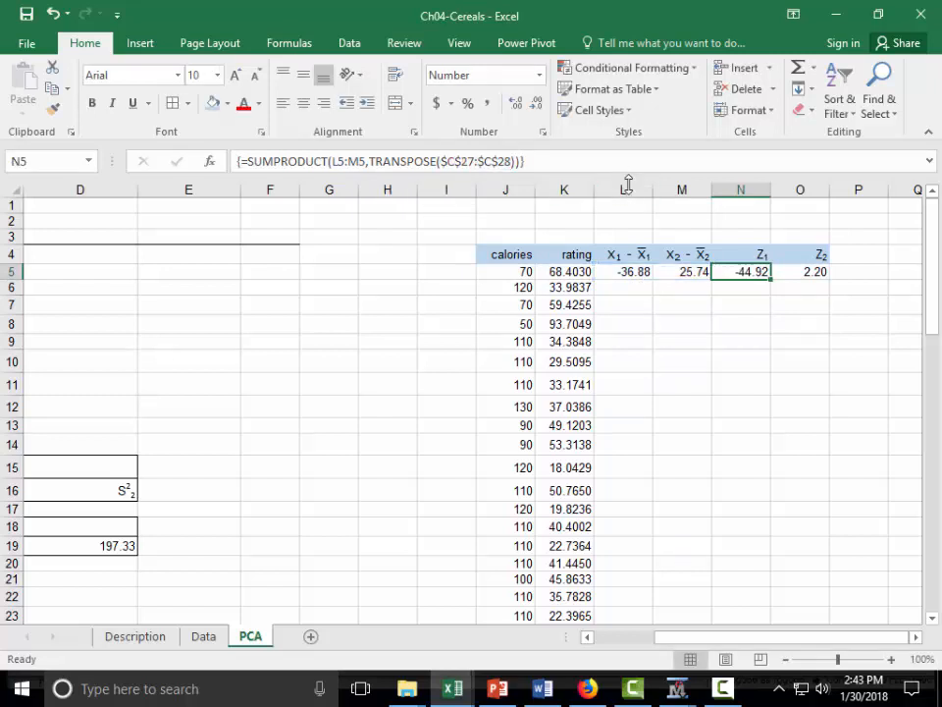
Make the weights range in O5 absolute and enter =SUMPRODUCT(L5:M5,TRANSPOSE($D$27:$D$28)) as an array formula
{"action": "left_click", "coordinate": [812, 271]}
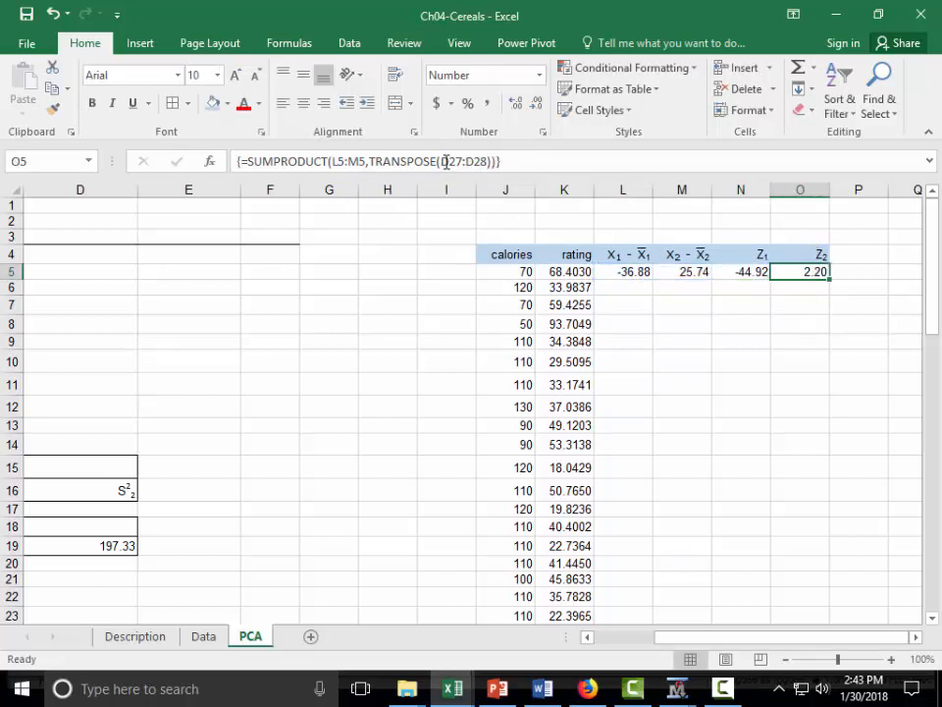
{"action": "left_click_drag", "start_coordinate": [442, 161], "coordinate": [482, 163]}
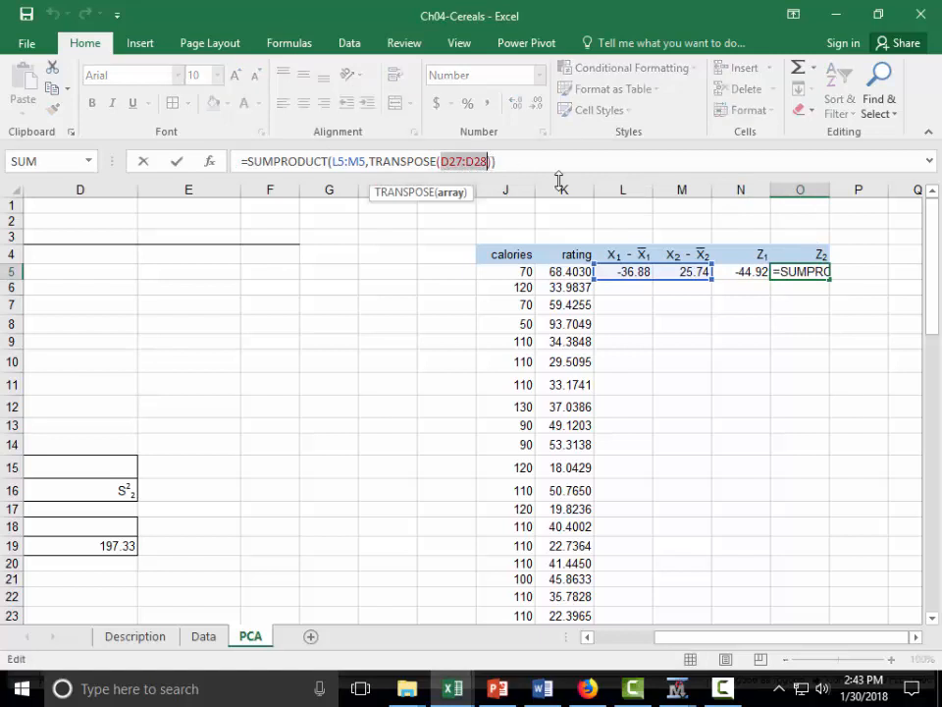
{"action": "key", "text": "F4"}
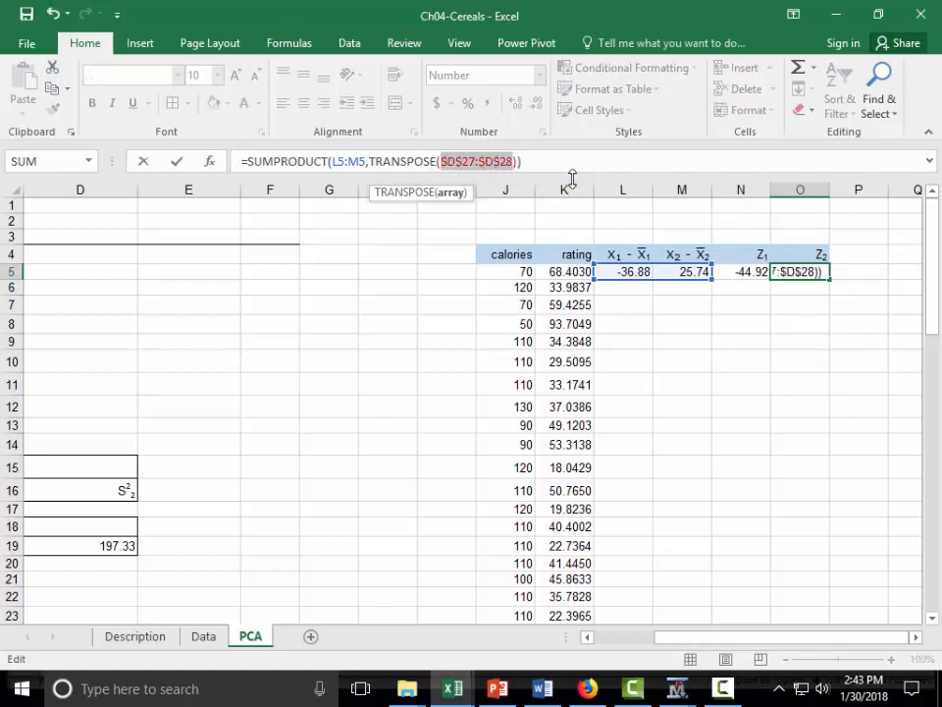
{"action": "key", "text": "ctrl+shift+Return"}
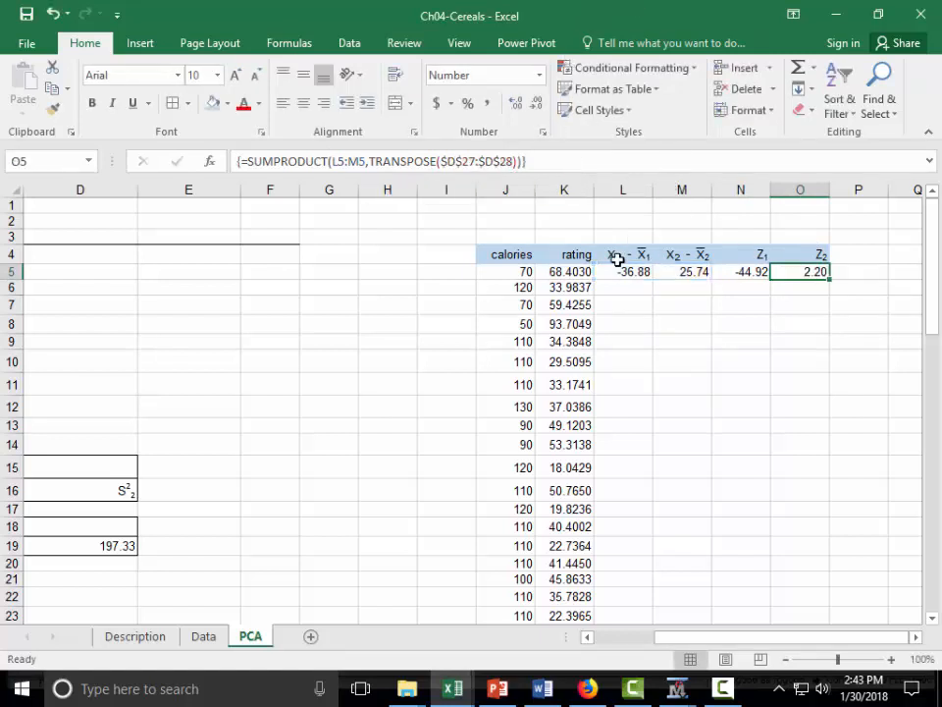
Fill the deviation and score formulas in L5:O5 down through the last cereal row
{"action": "left_click_drag", "start_coordinate": [622, 272], "coordinate": [820, 274]}
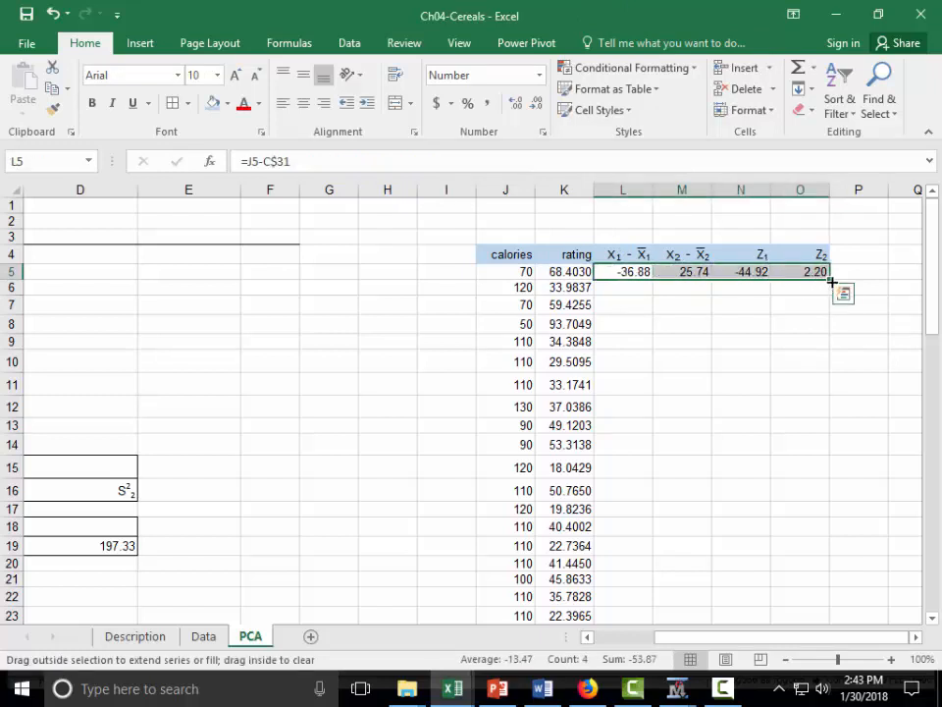
{"action": "double_click", "coordinate": [831, 282]}
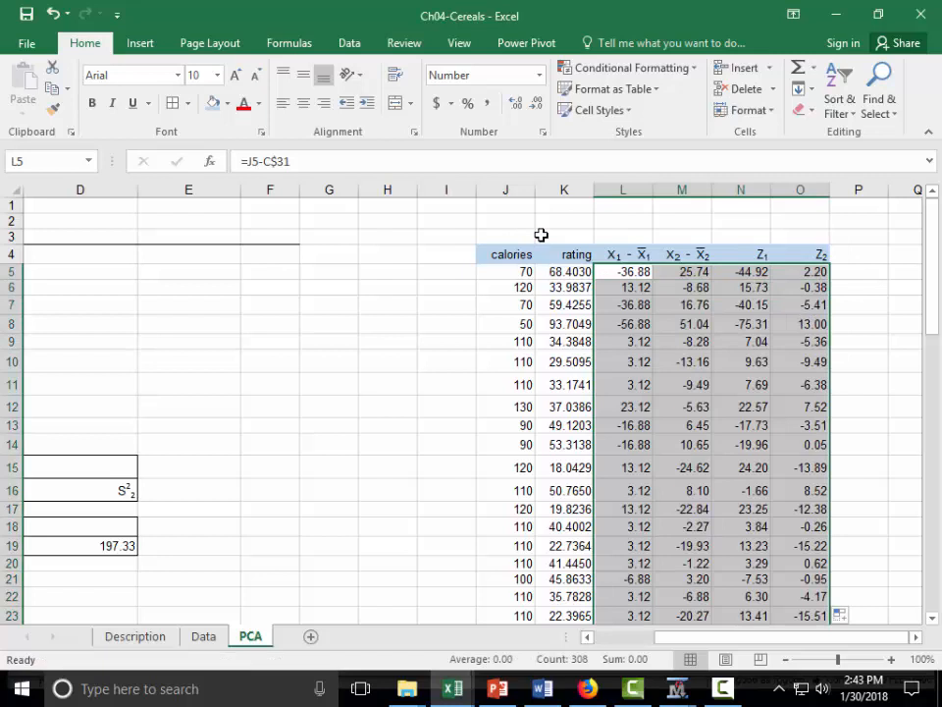
{"action": "left_click", "coordinate": [529, 226]}
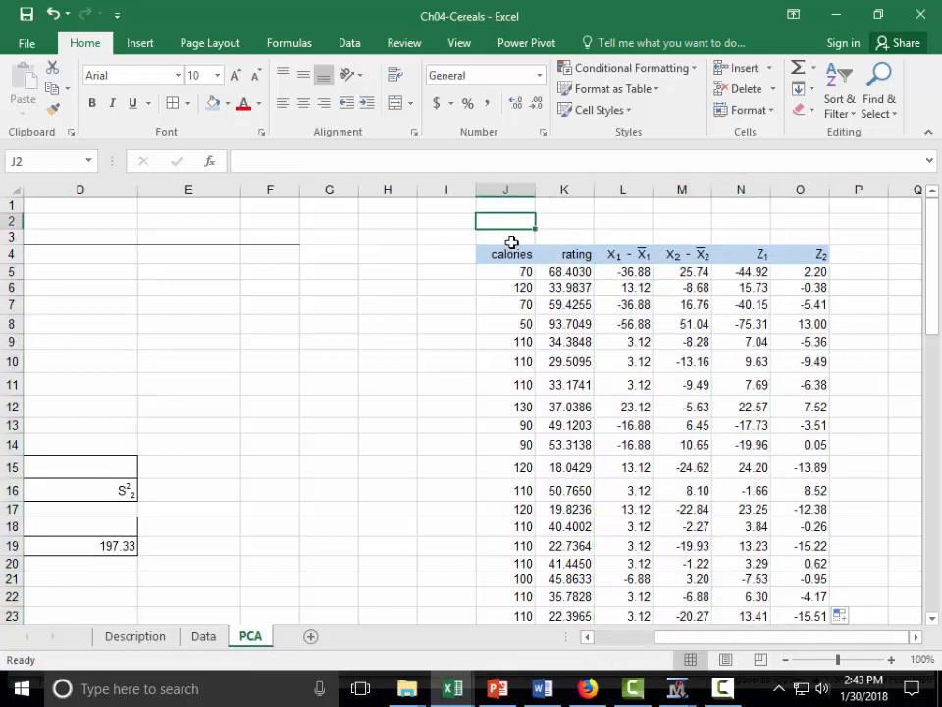
{"action": "left_click_drag", "start_coordinate": [512, 239], "coordinate": [563, 334]}
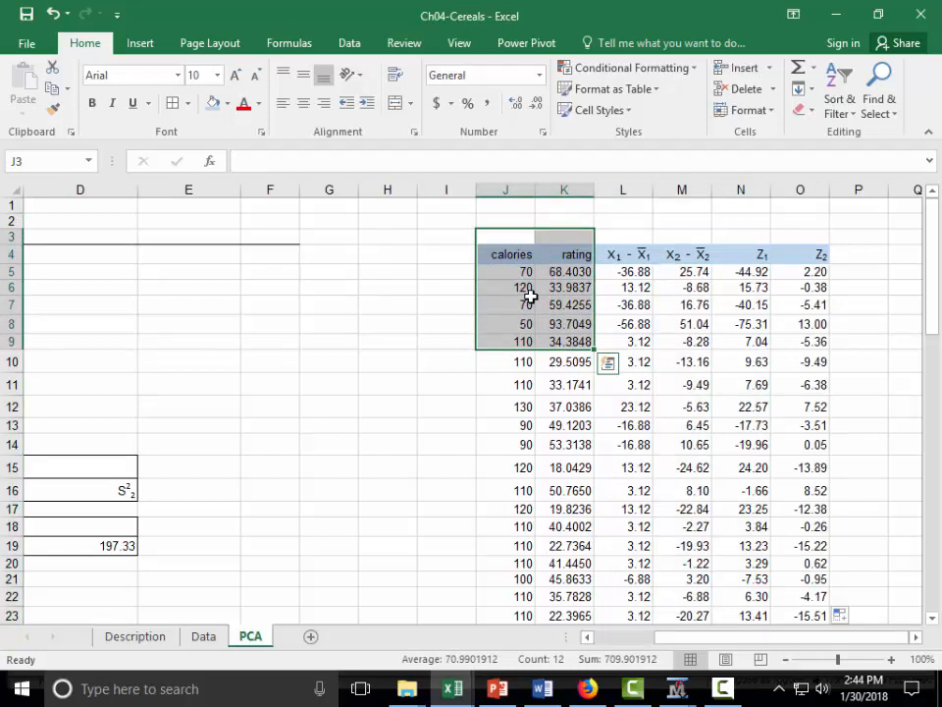